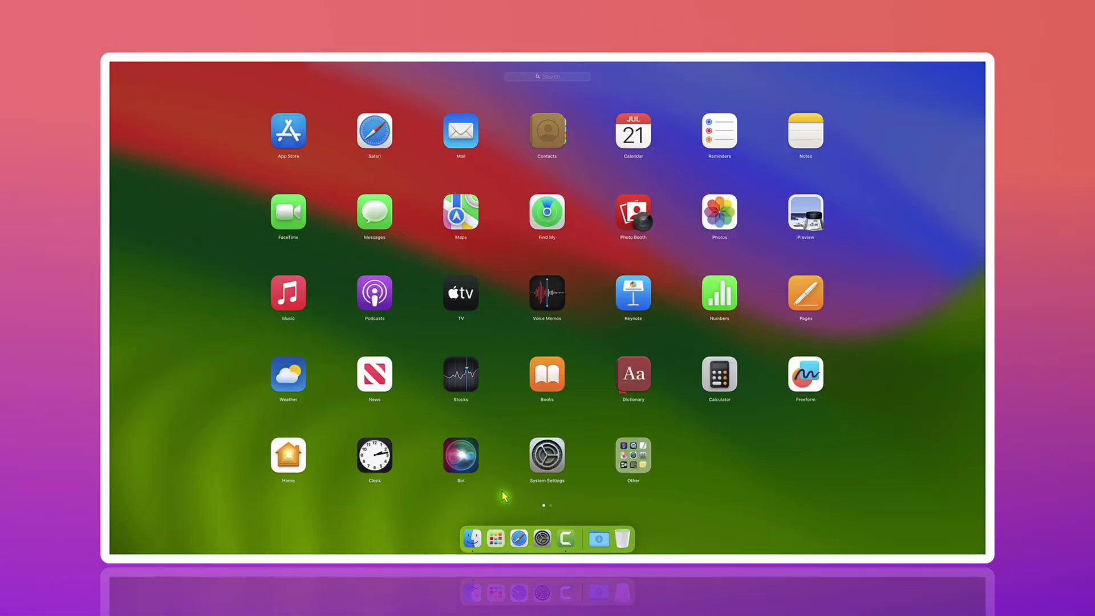
Open Freeform, get past its welcome screen, and close the iCloud sign-in window and the introductory board tip.
click(805, 376)
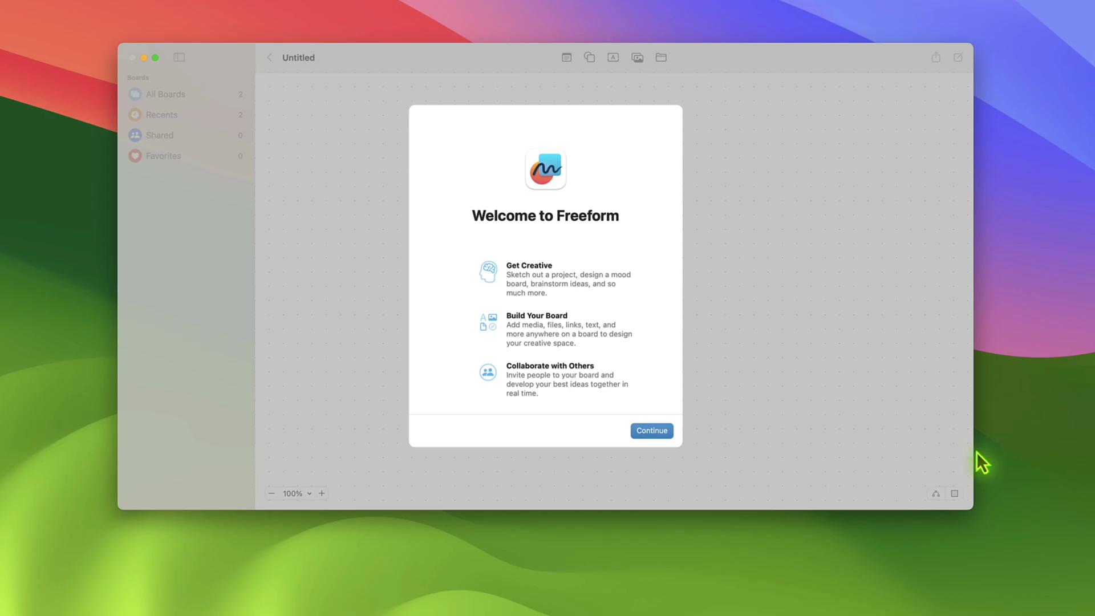
click(652, 434)
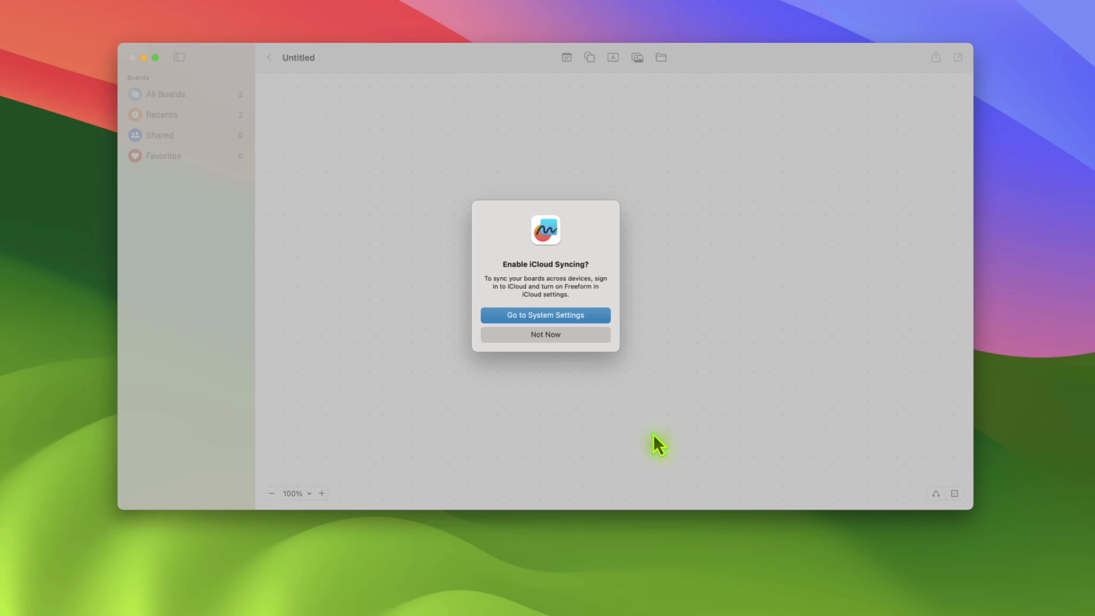
click(550, 316)
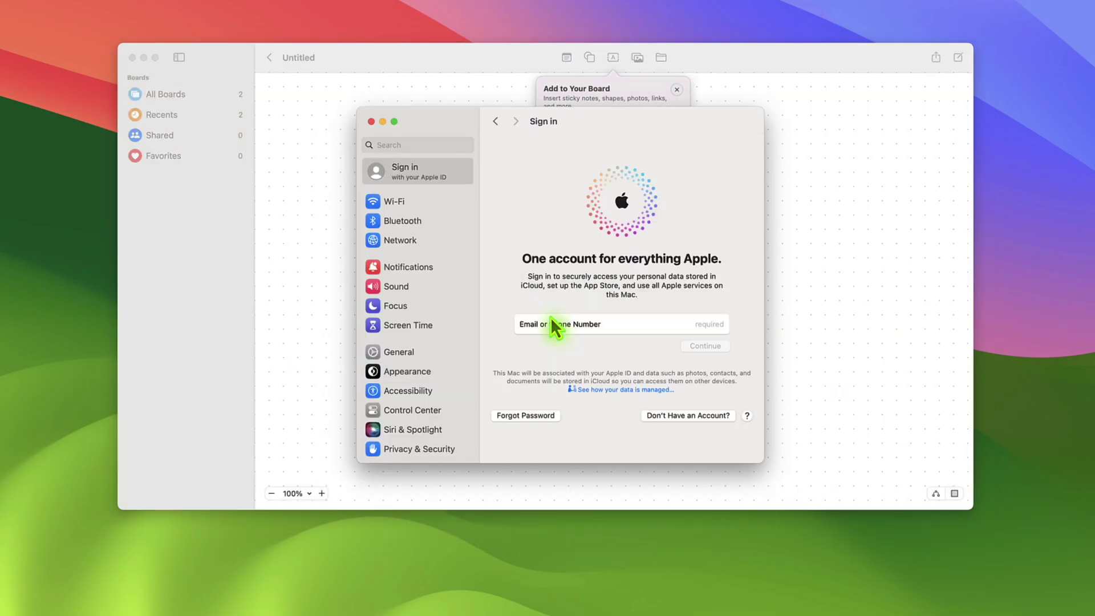
click(371, 121)
click(677, 89)
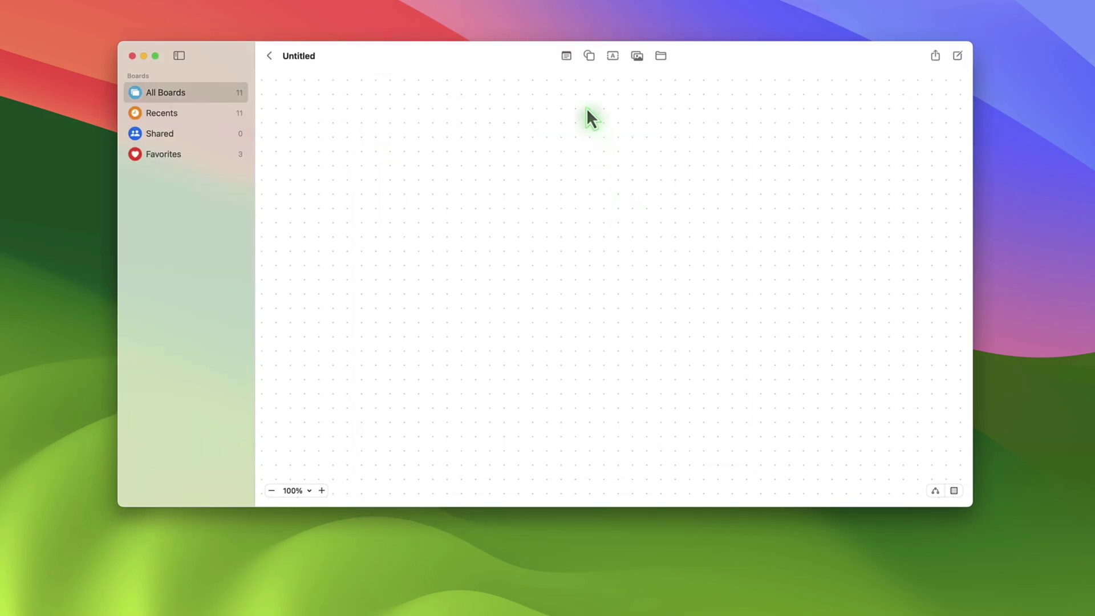
Insert a square shape on the board and enlarge it well beyond the visible canvas.
click(589, 57)
click(588, 150)
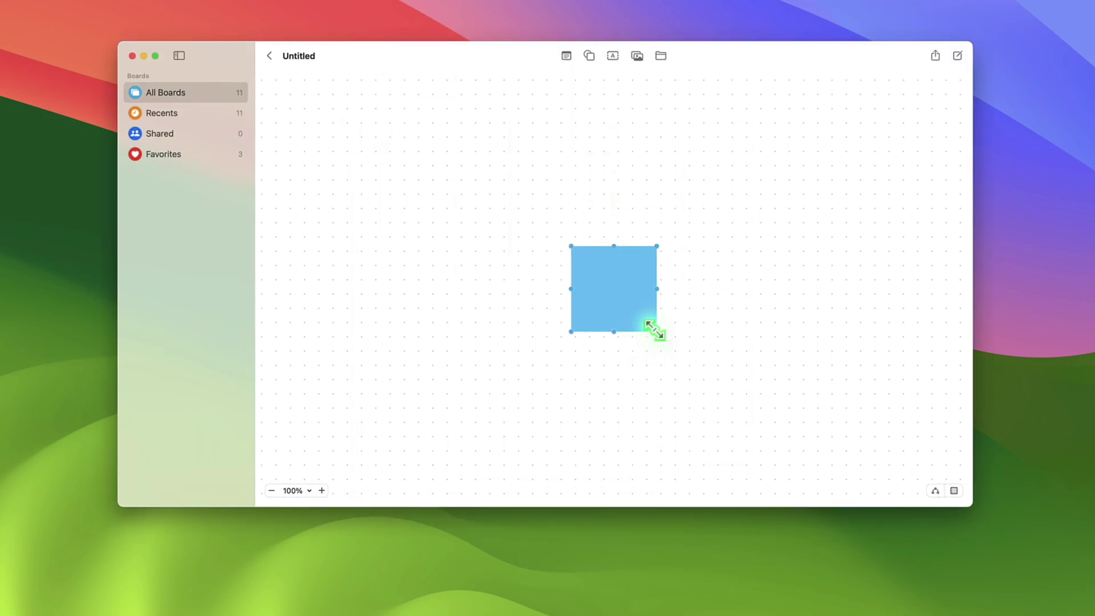
drag(655, 331, 958, 498)
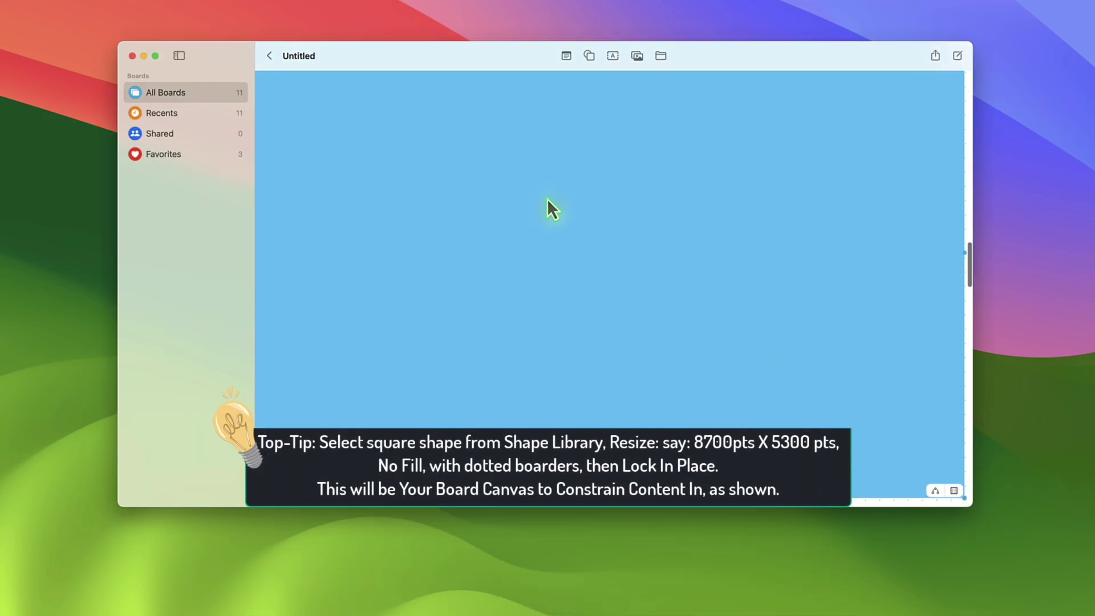
Set the large rectangle to No Fill with a black 3 pt dotted border.
scroll(546, 189, up, 3)
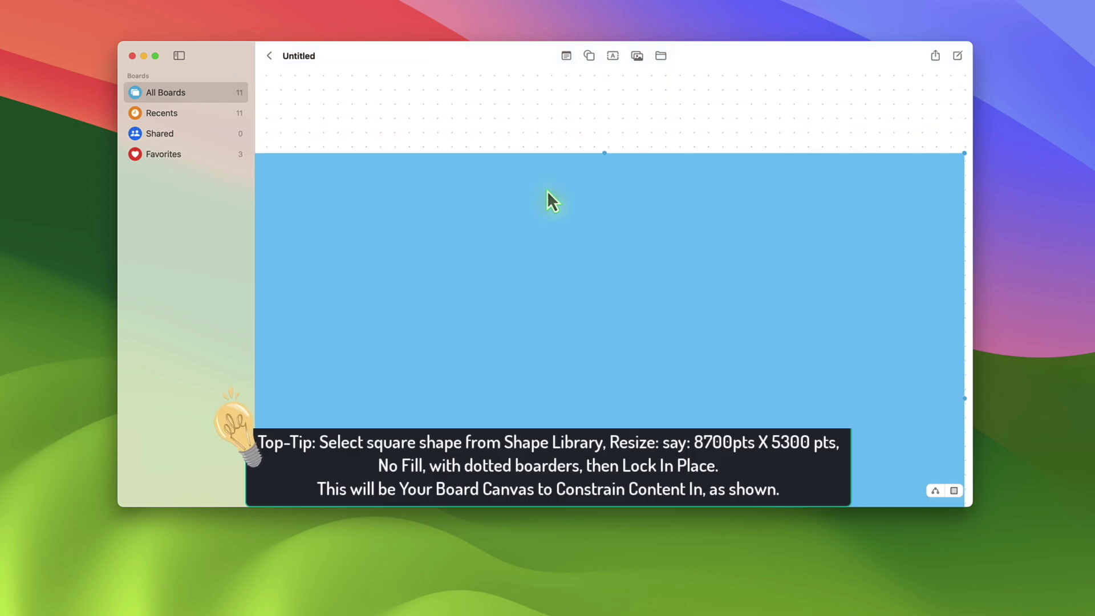
click(590, 136)
click(581, 109)
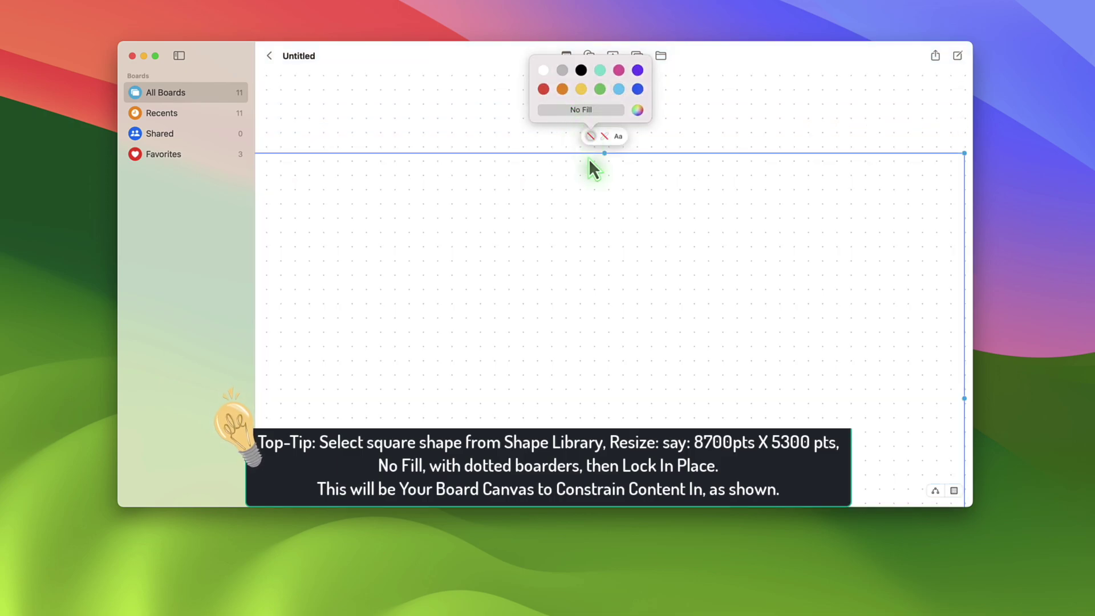
click(604, 136)
click(605, 96)
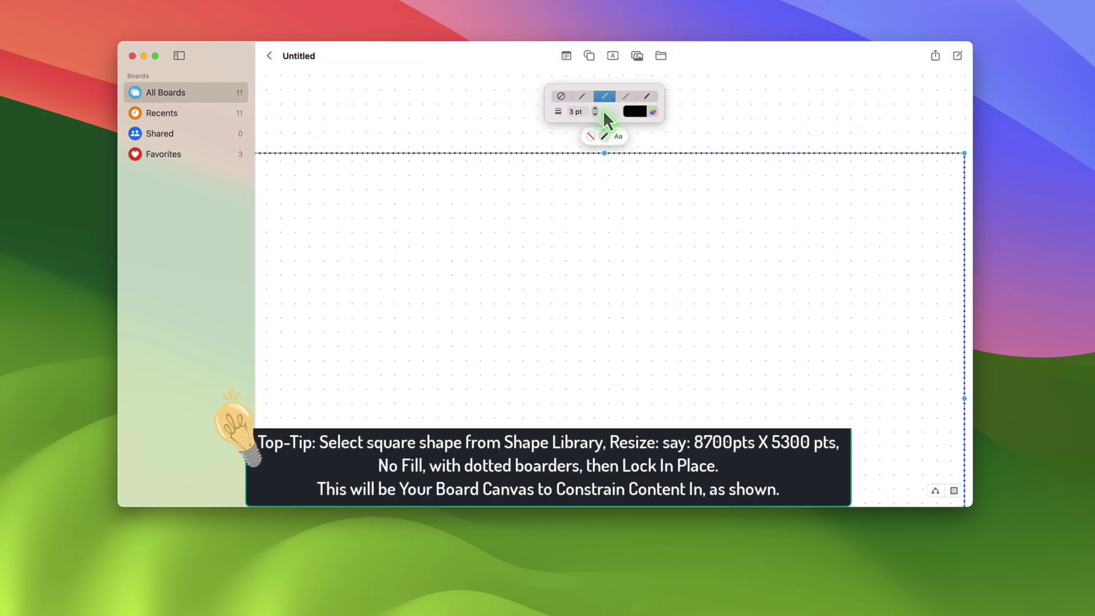
click(607, 183)
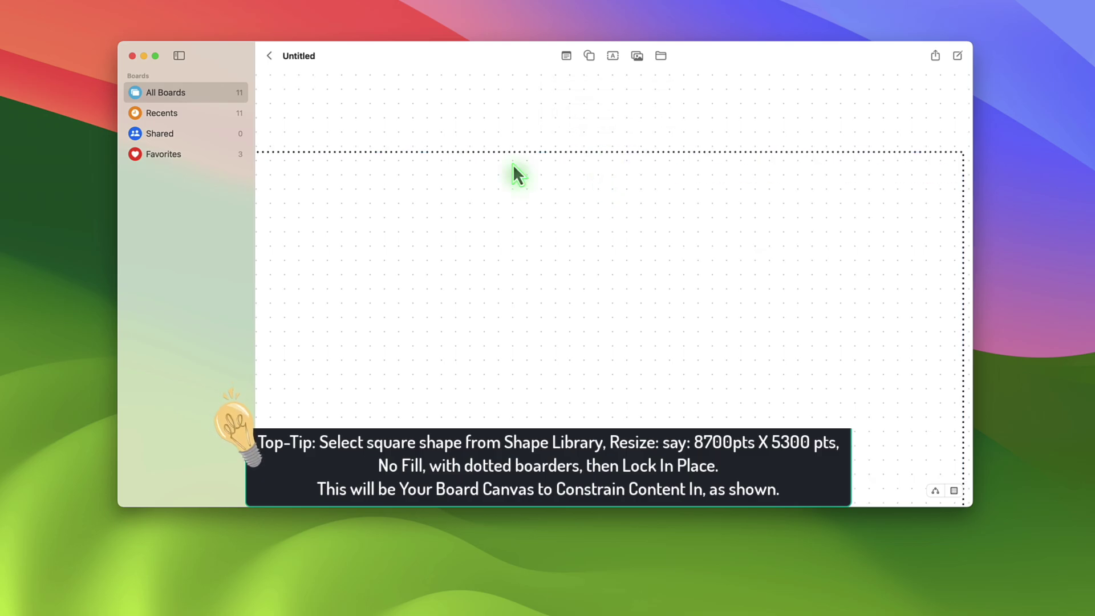
Lock the large dotted rectangle in place as the board's canvas boundary.
click(306, 490)
click(308, 517)
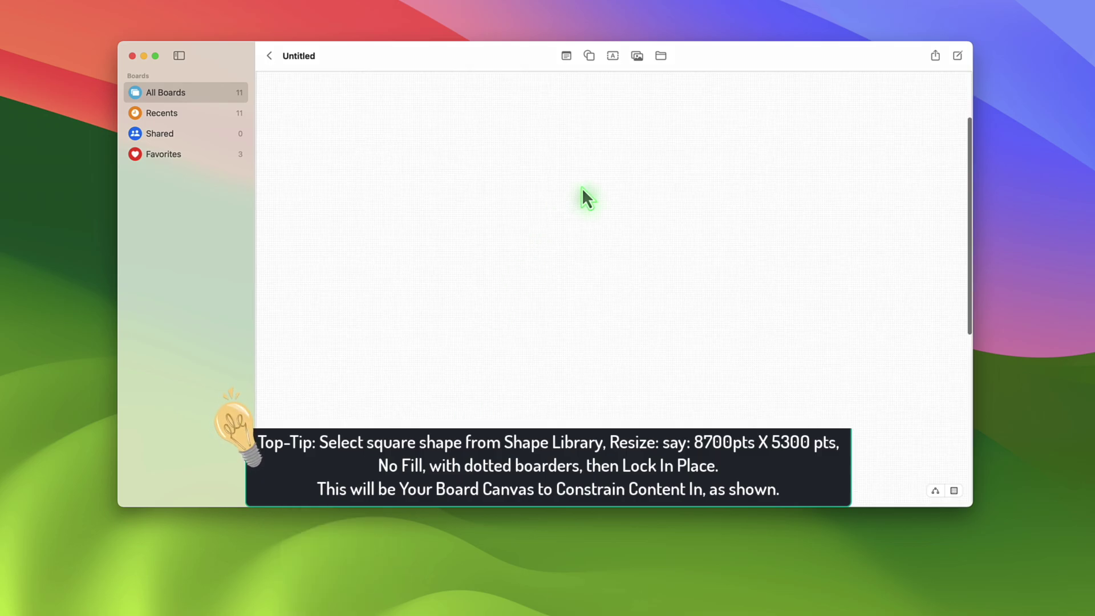
scroll(584, 196, right, 2)
scroll(582, 195, up, 1)
click(543, 97)
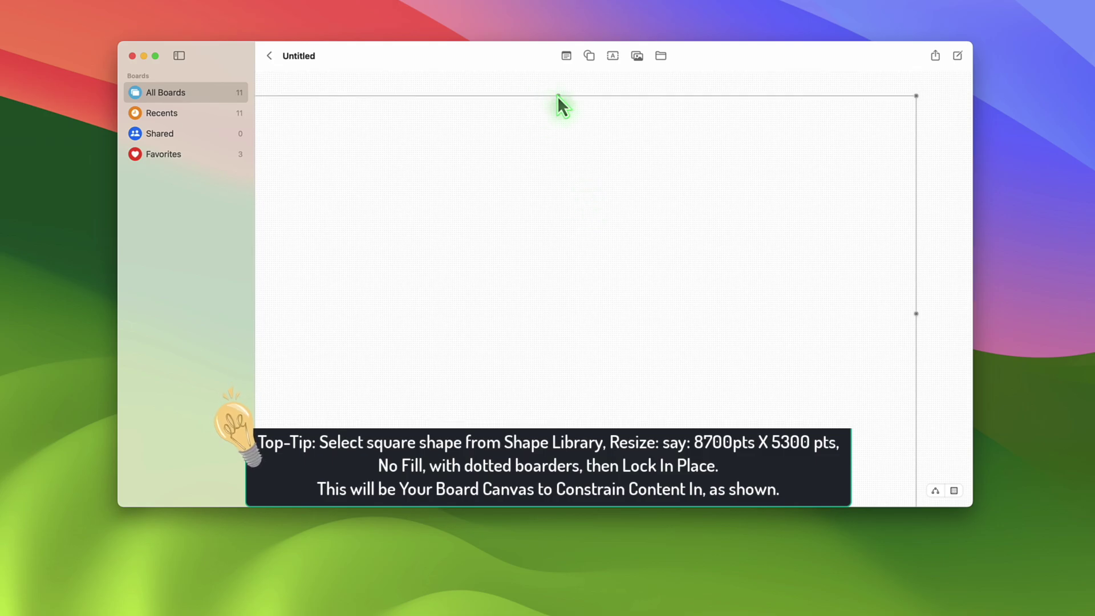
click(557, 96)
right_click(558, 96)
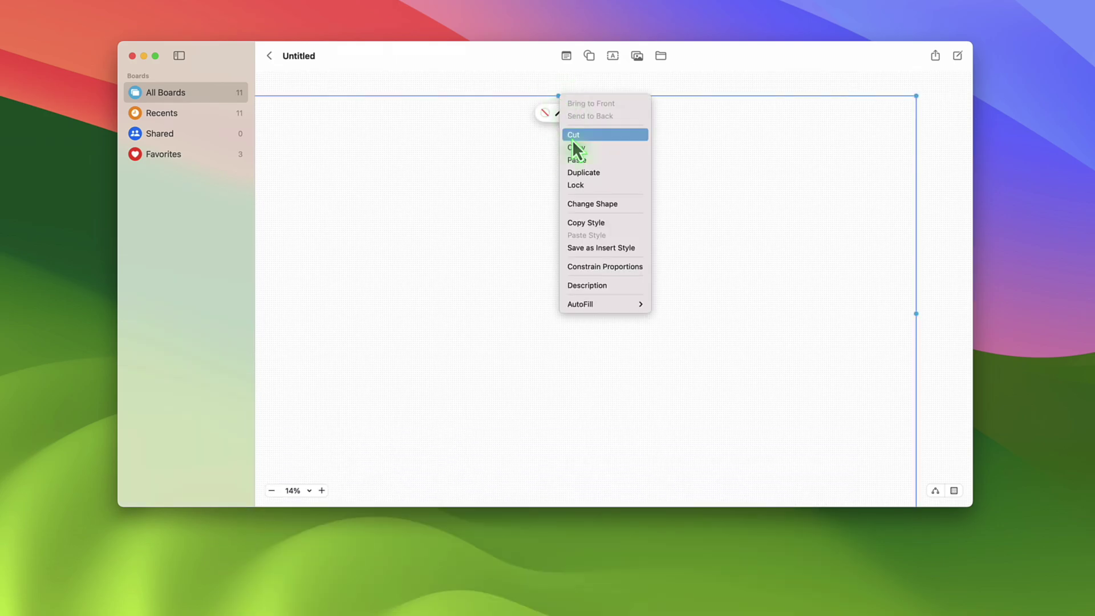
click(575, 184)
click(310, 490)
click(325, 528)
click(580, 213)
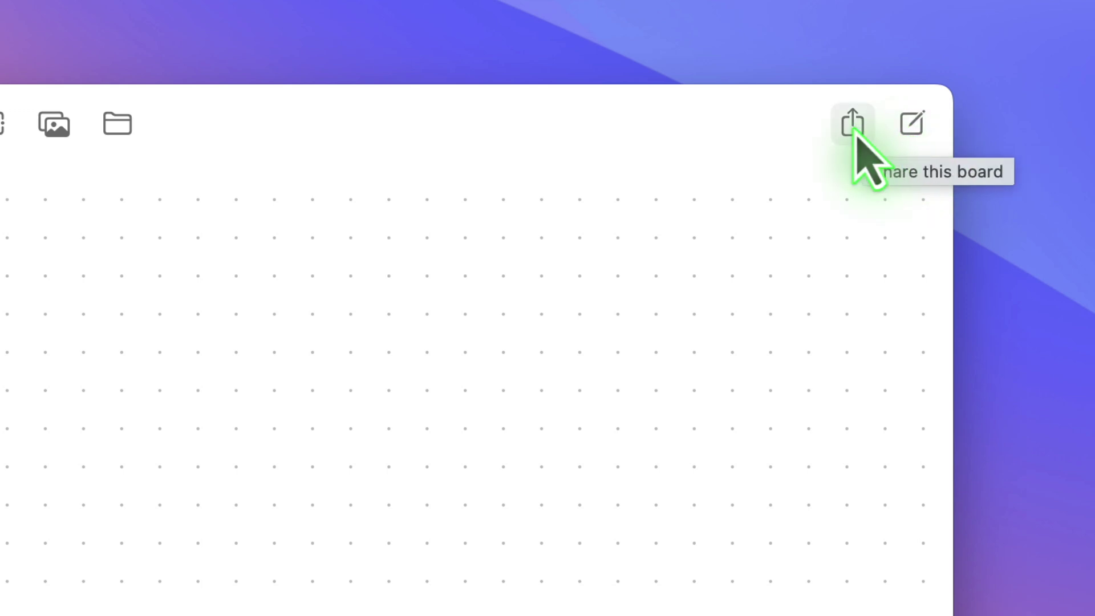
click(854, 132)
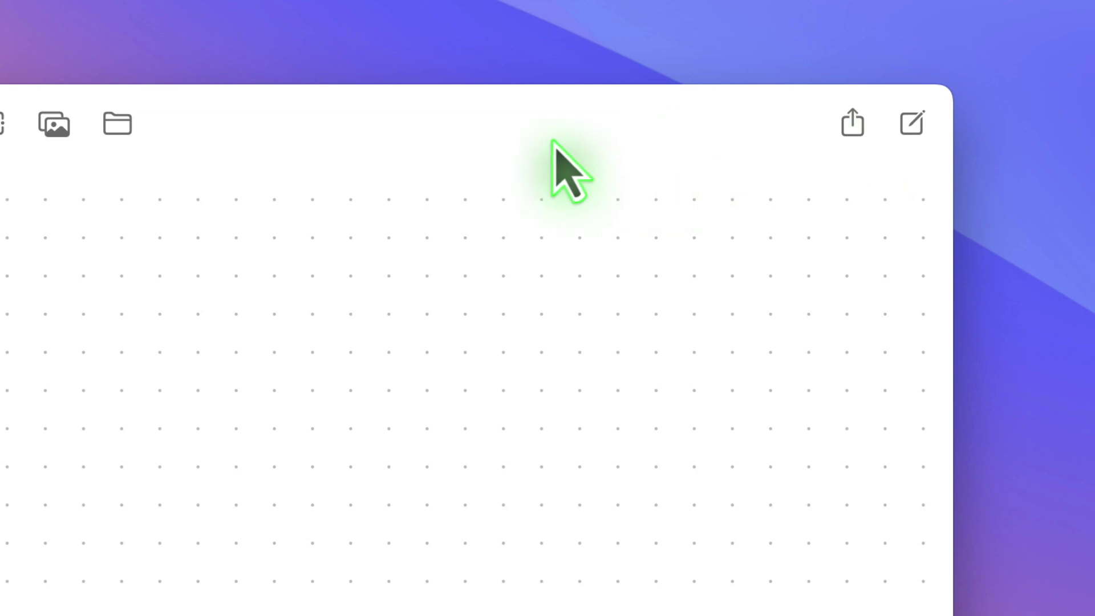
Insert Freeform Icon.png and the macStudioA 2022 logo image together from the Freeform-DEMO Assets folder.
click(120, 128)
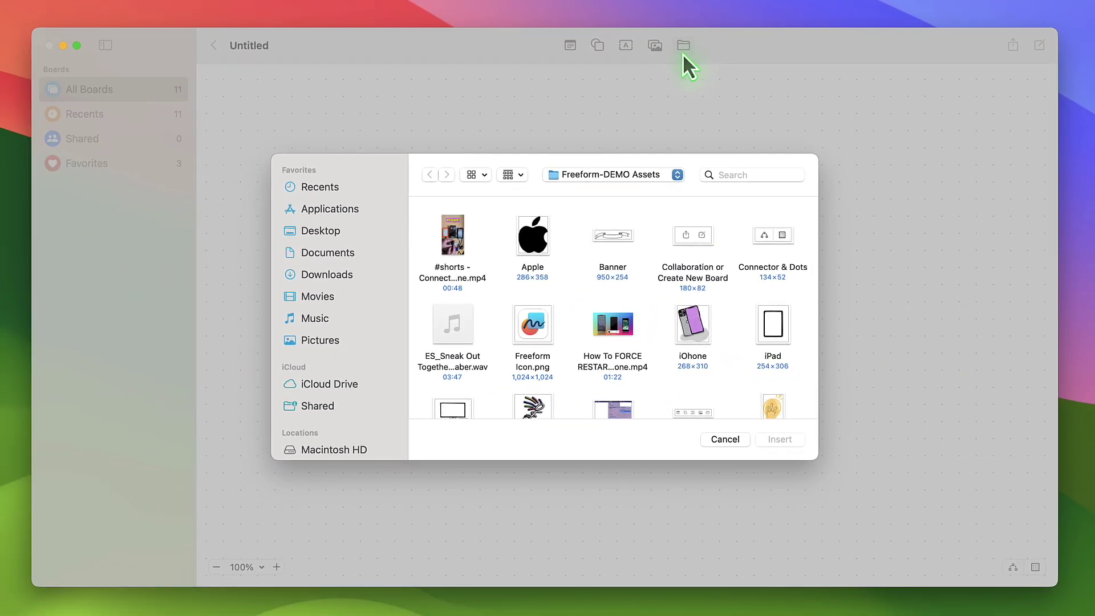
scroll(605, 323, down, 2)
click(537, 278)
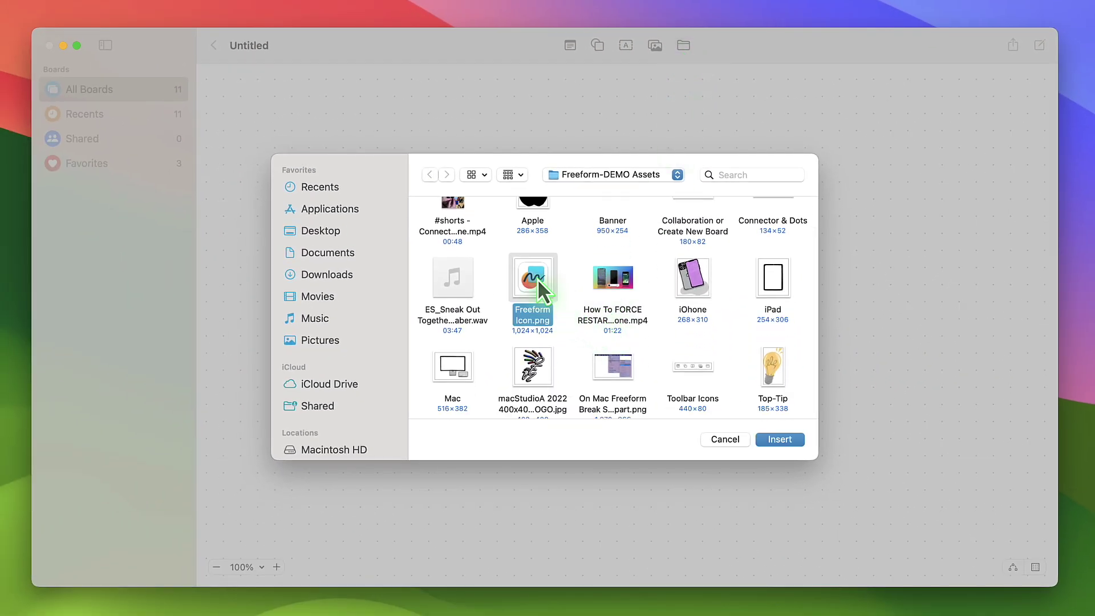
super+click(540, 373)
click(780, 440)
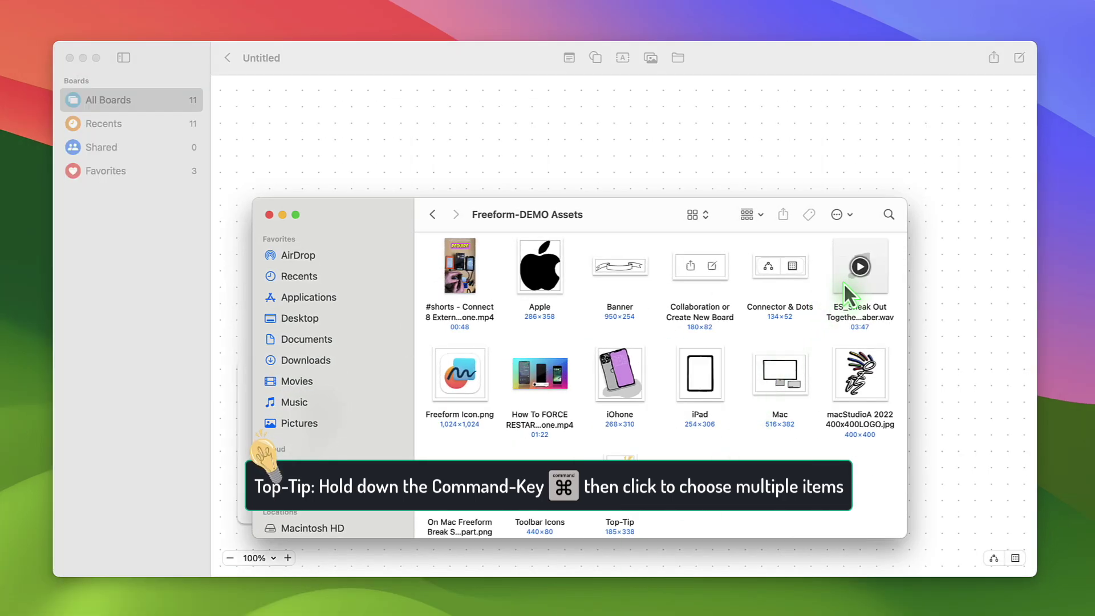
Add the ES_Sneak Out Together audio file and the How To FORCE RESTART video from Finder to the board, and minimize the Finder window.
drag(843, 282, 828, 158)
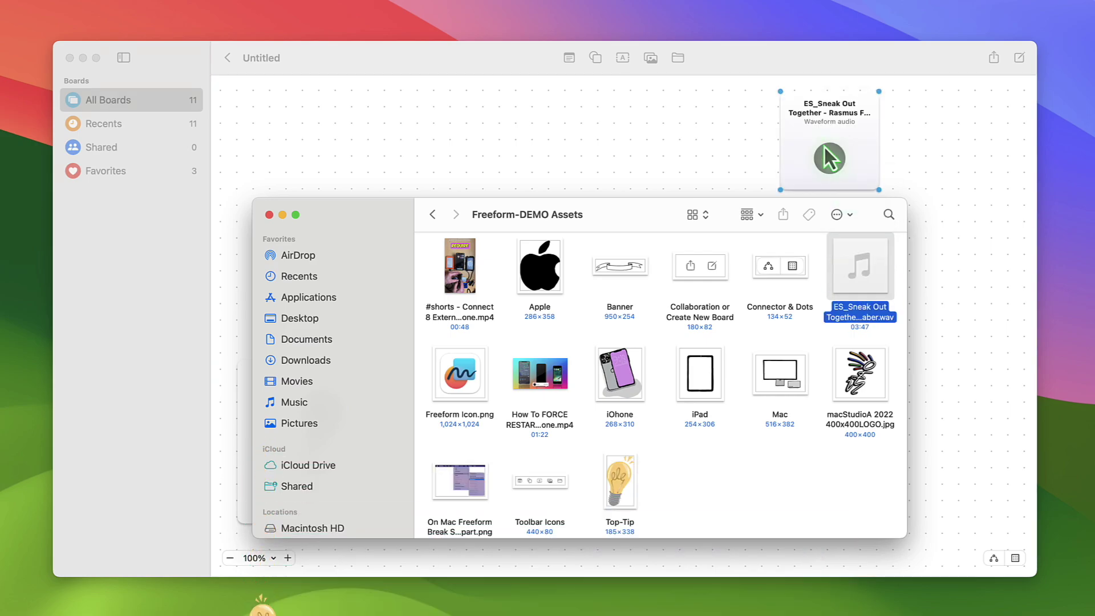
drag(563, 398, 985, 221)
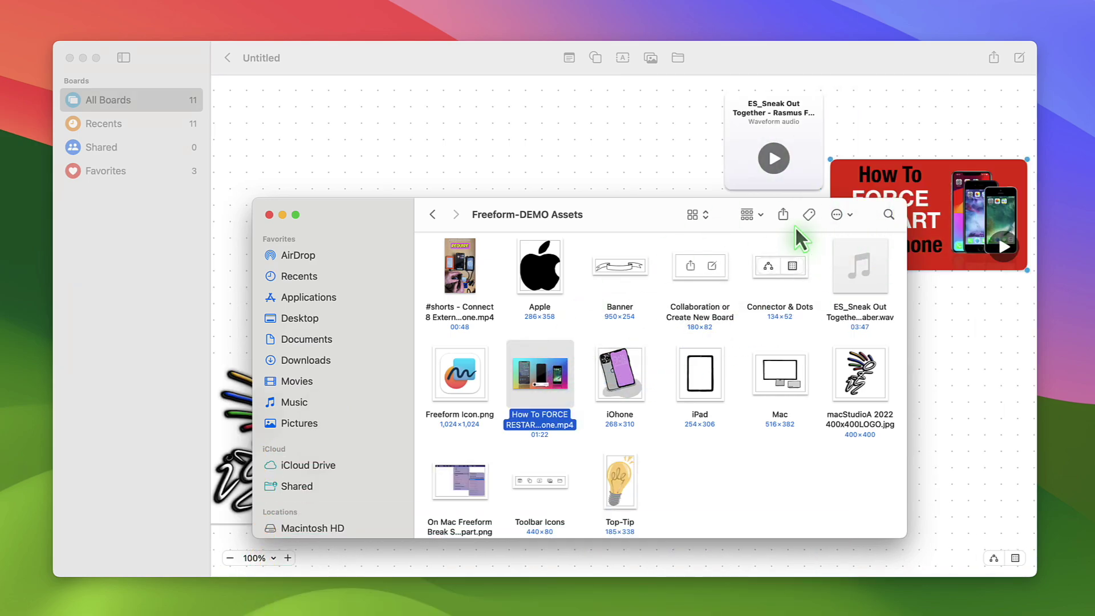
click(282, 215)
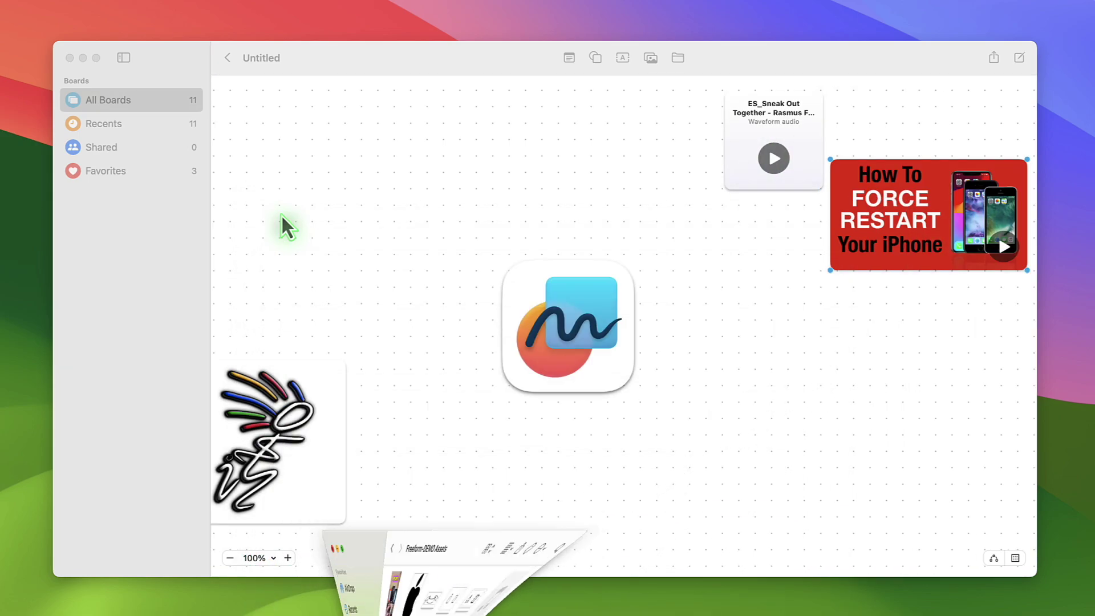
Play the force-restart video and the audio clip on the board.
click(1005, 244)
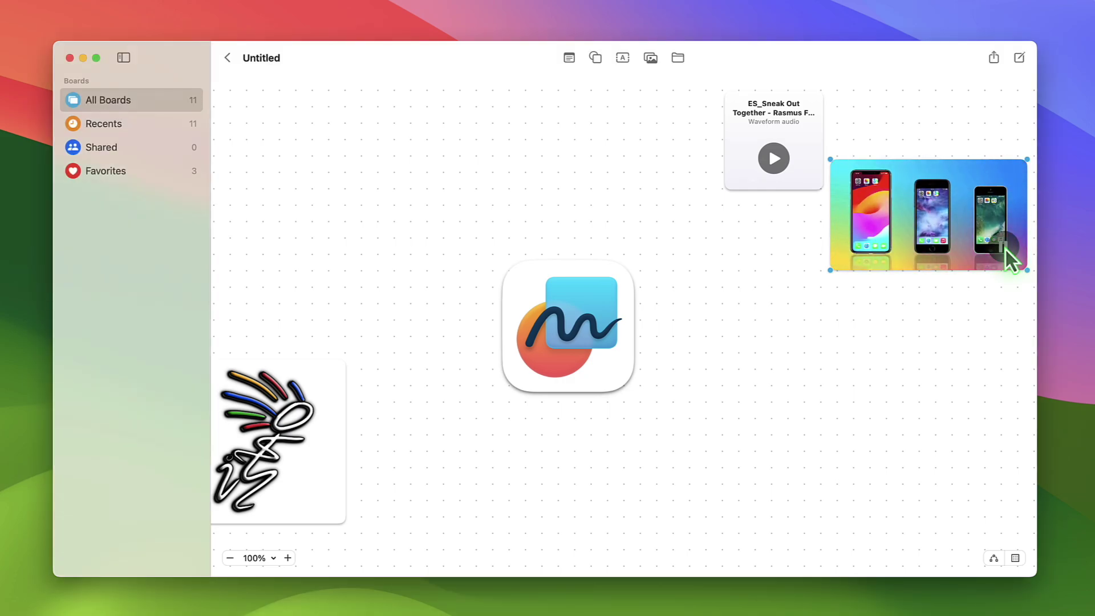
click(774, 160)
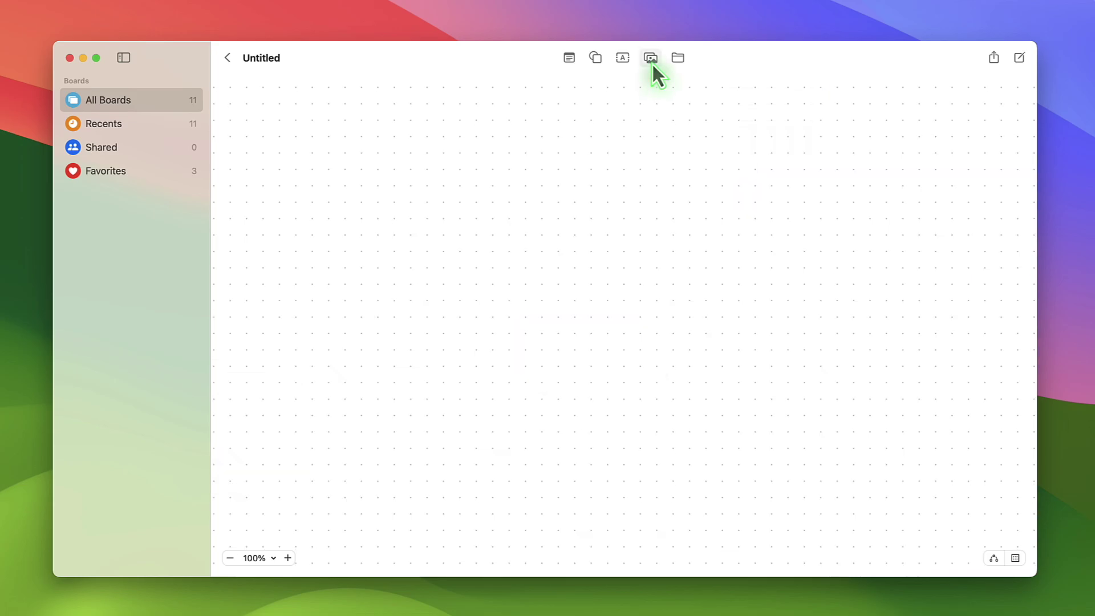
Insert a photo of the puzzle cube onto the board, taken with the connected iPhone 13 Pro Max.
click(653, 63)
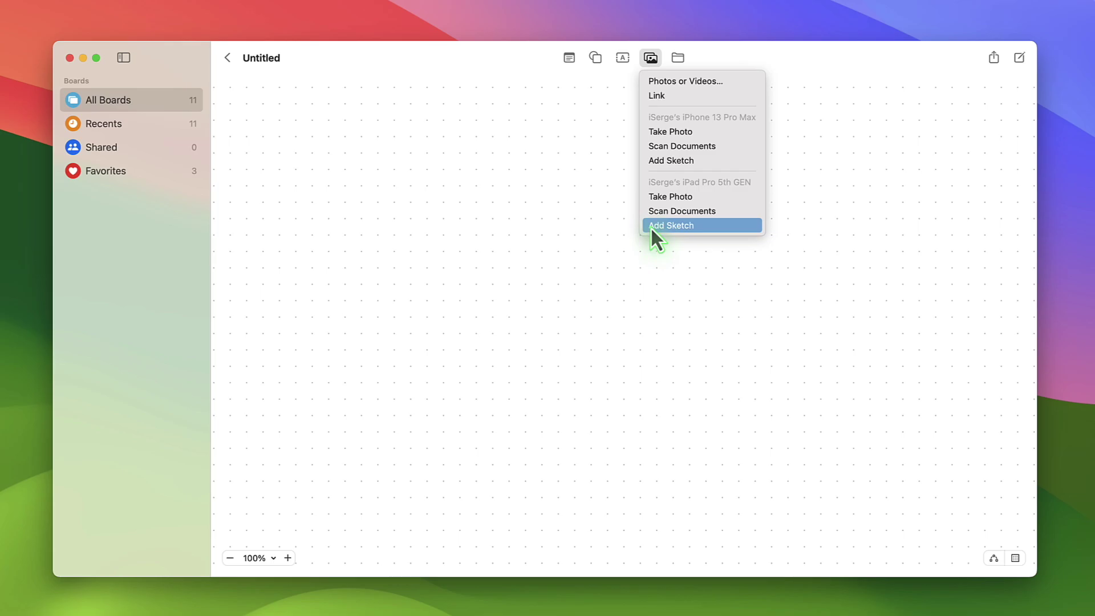
right_click(648, 144)
mouse_move(701, 323)
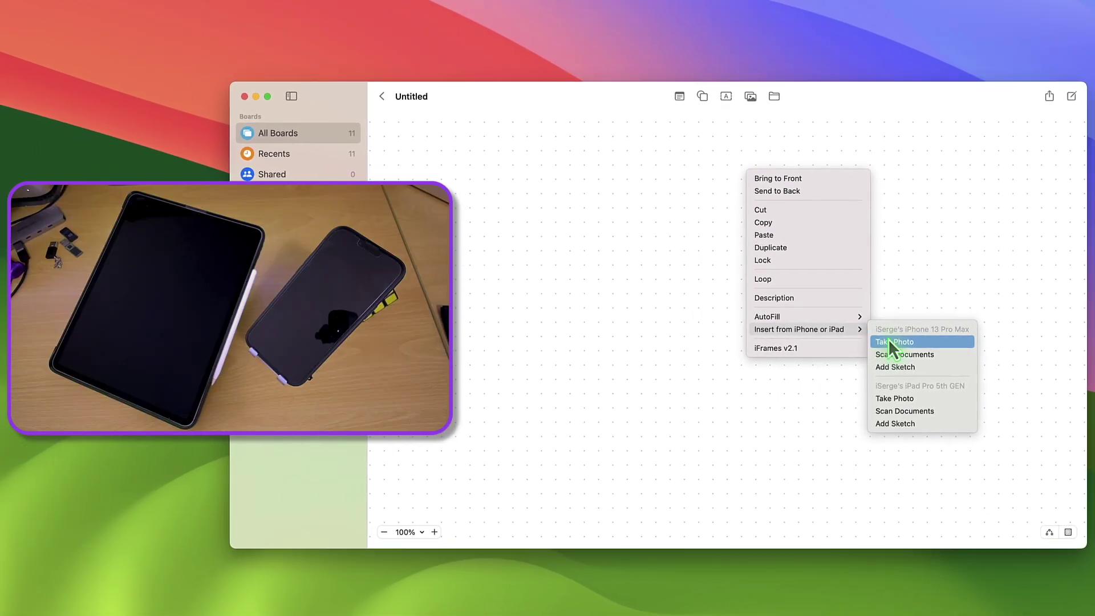
click(889, 340)
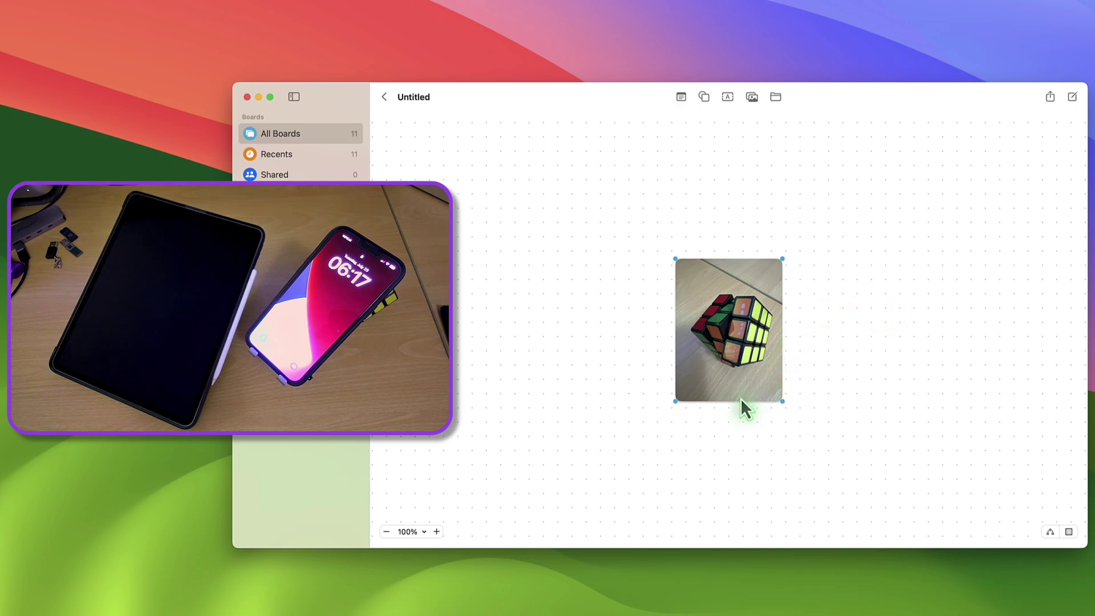
Remove the background from the puzzle cube photo.
click(717, 279)
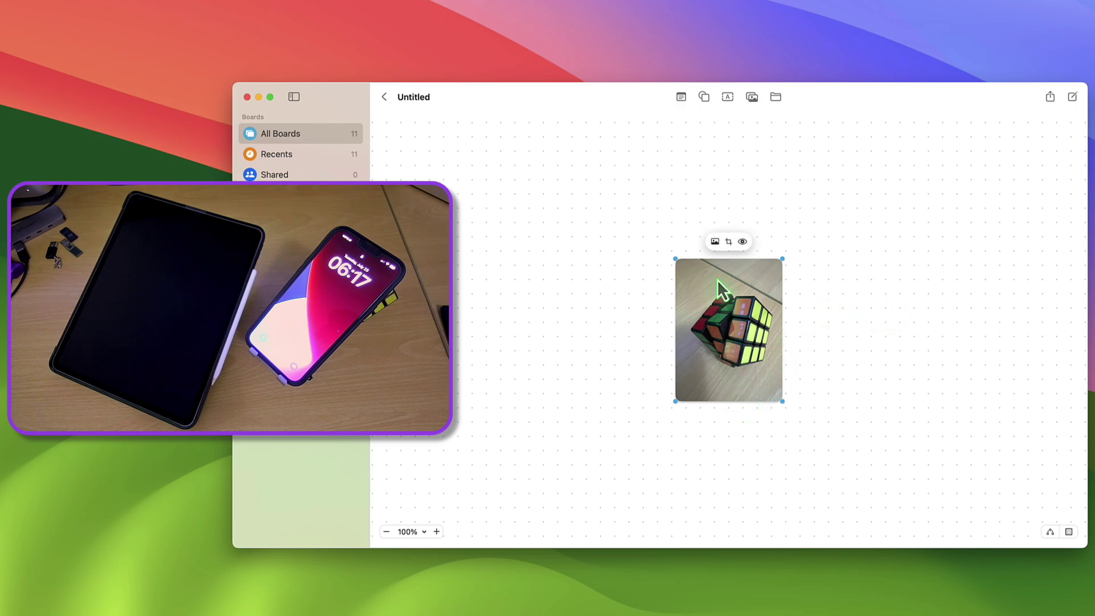
click(716, 242)
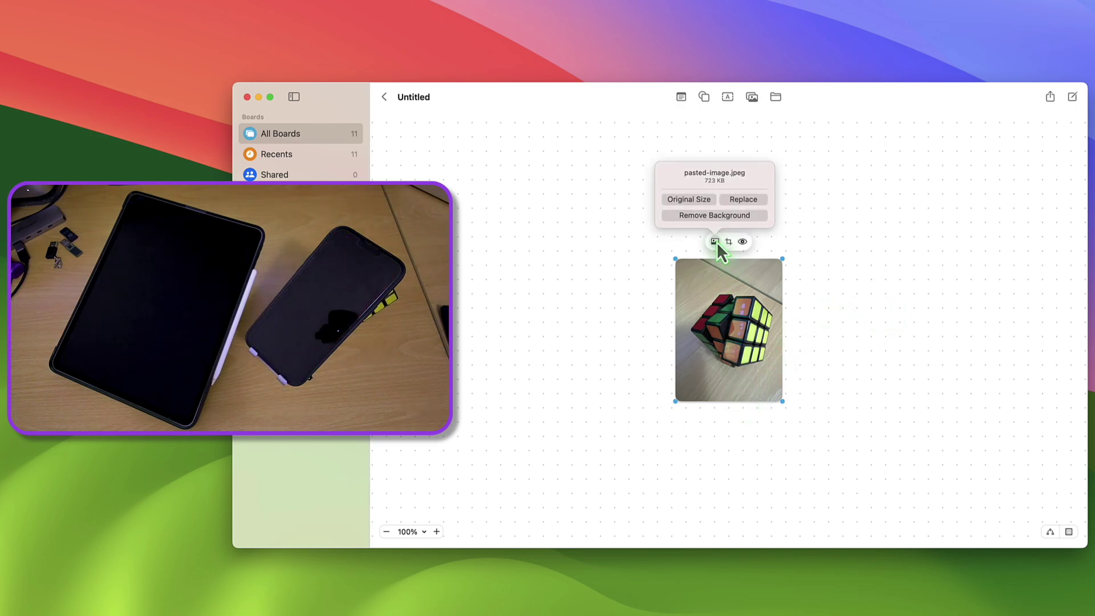
click(716, 217)
Add a sketch from the iPad showing a red cloud outline around the handwritten word Freeform.
right_click(728, 267)
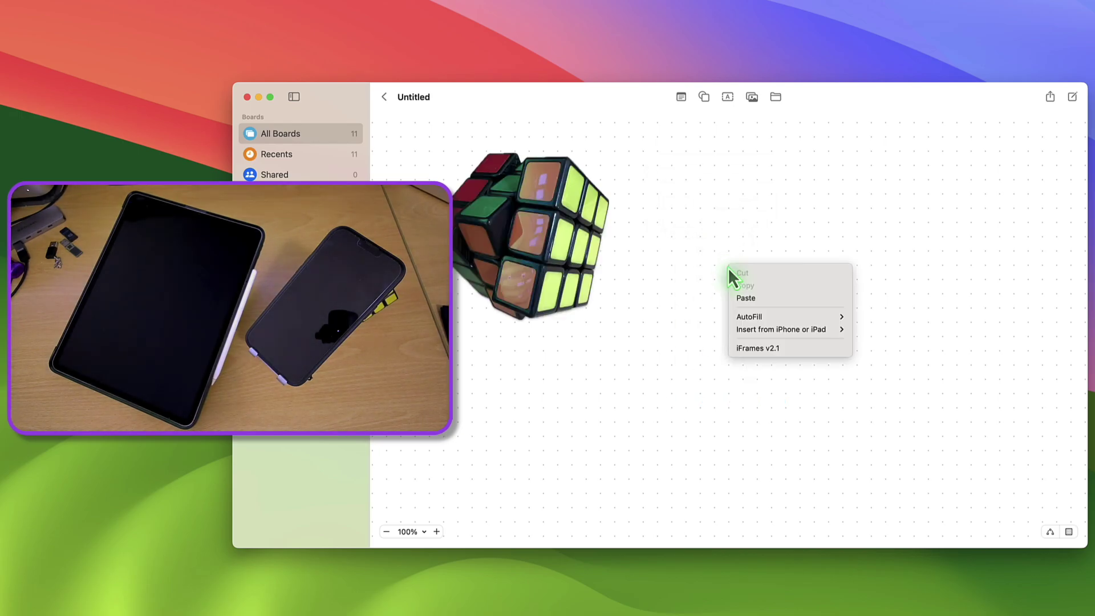
mouse_move(752, 328)
click(871, 423)
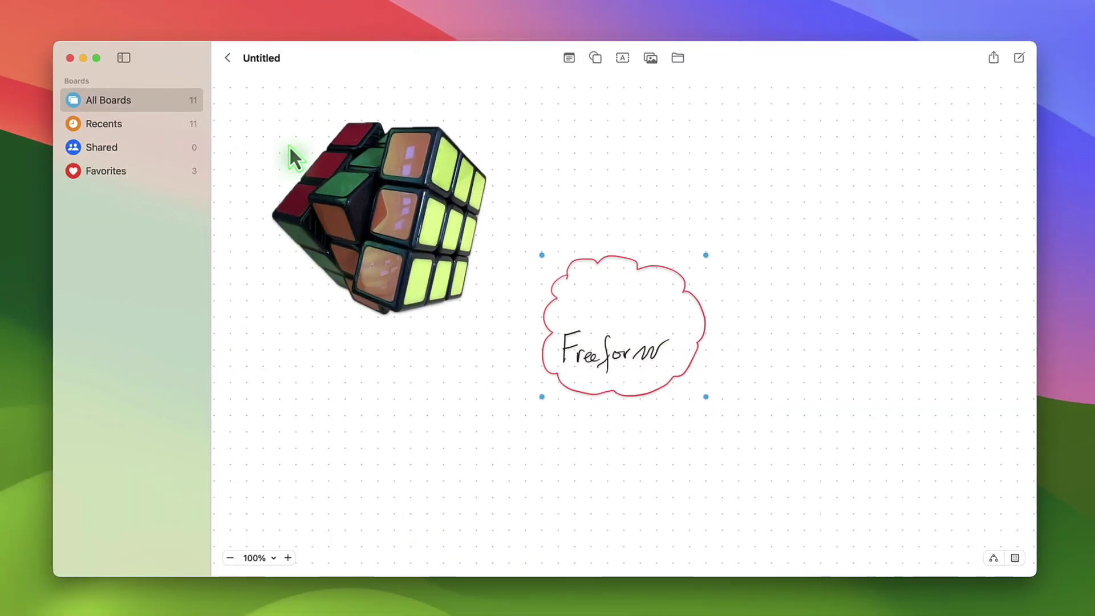
Move the puzzle cube away from the cloud sketch and place the Freeform icon over the sketch.
click(230, 558)
click(231, 557)
click(230, 558)
drag(564, 297, 414, 275)
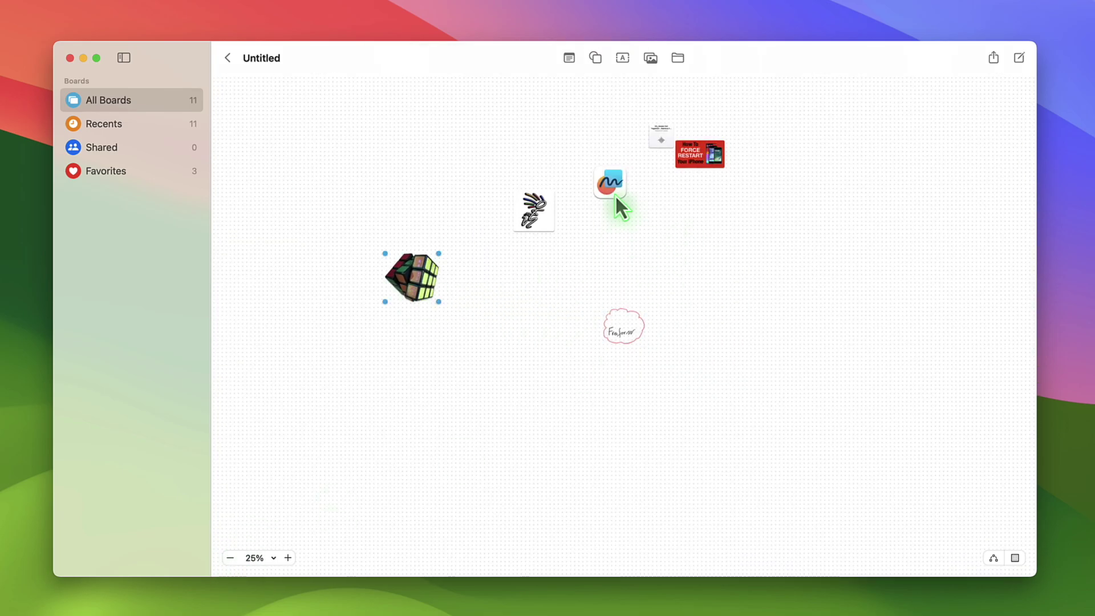
drag(611, 187, 620, 321)
click(272, 558)
click(293, 615)
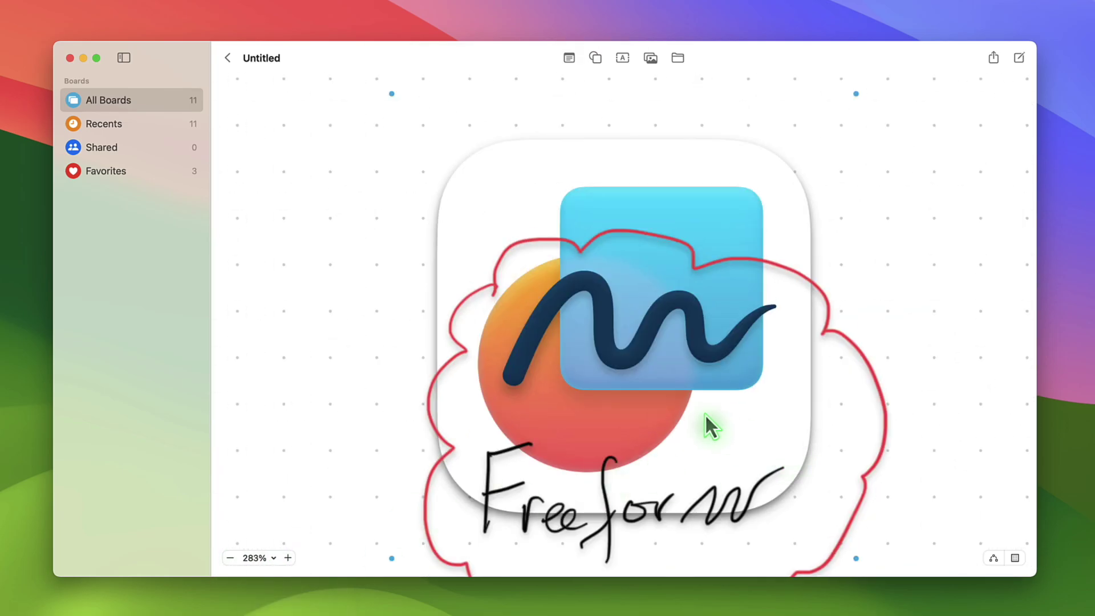
Enlarge the red cloud sketch and reposition it around the Freeform icon.
click(230, 559)
click(230, 557)
drag(745, 201, 929, 127)
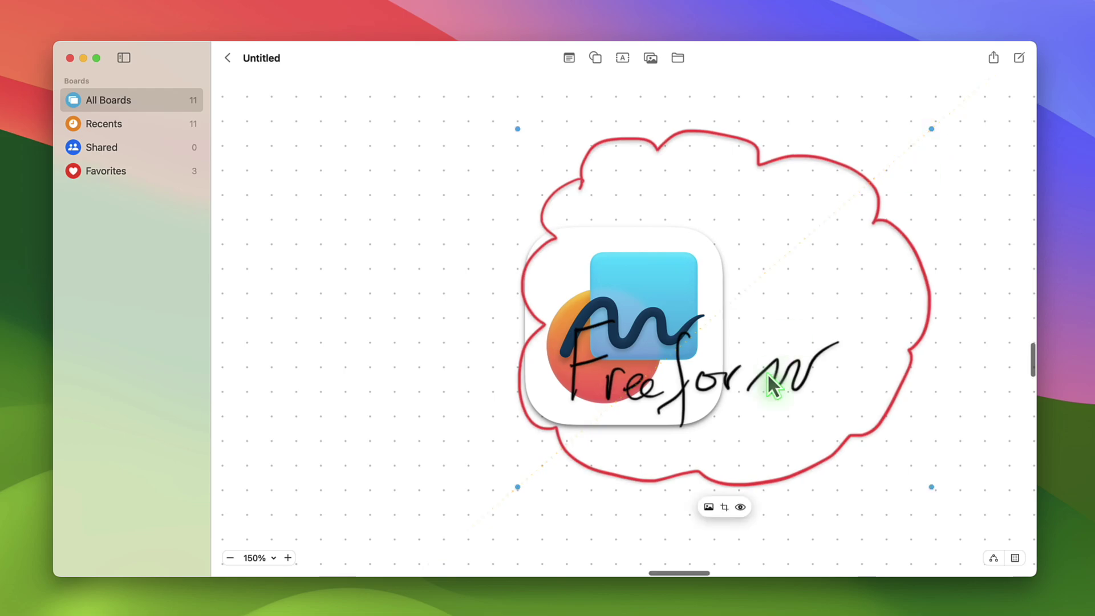
drag(771, 386, 693, 438)
Shrink the Freeform icon and position it inside the cloud above the handwritten word.
click(707, 245)
drag(747, 203, 662, 288)
drag(583, 366, 616, 289)
Group the Freeform icon with the red cloud sketch and shift the group slightly down.
scroll(865, 462, down, 2)
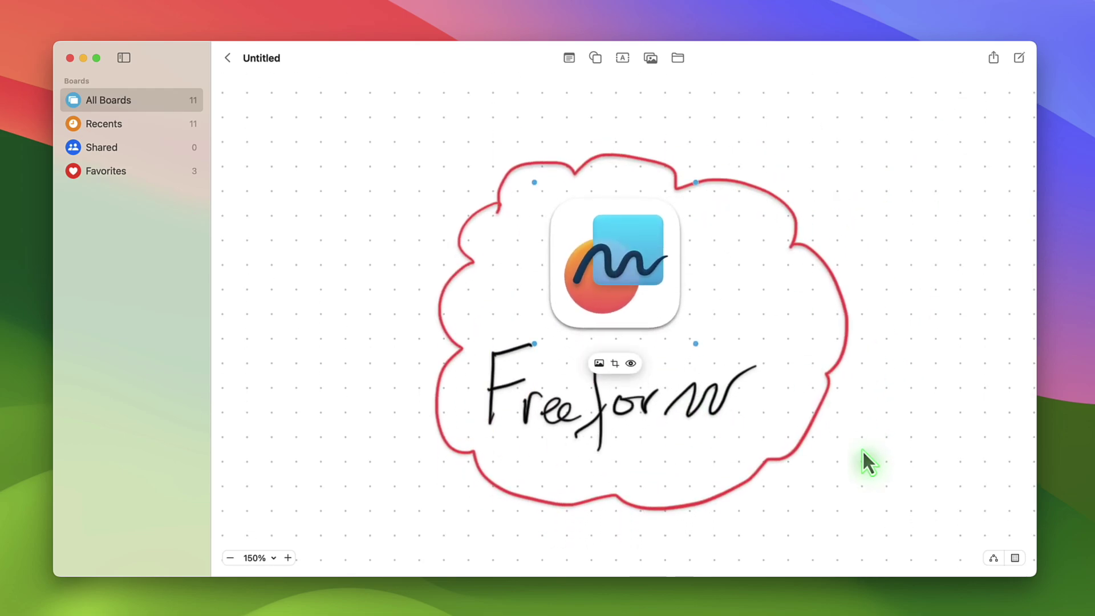
drag(371, 112, 660, 461)
right_click(742, 429)
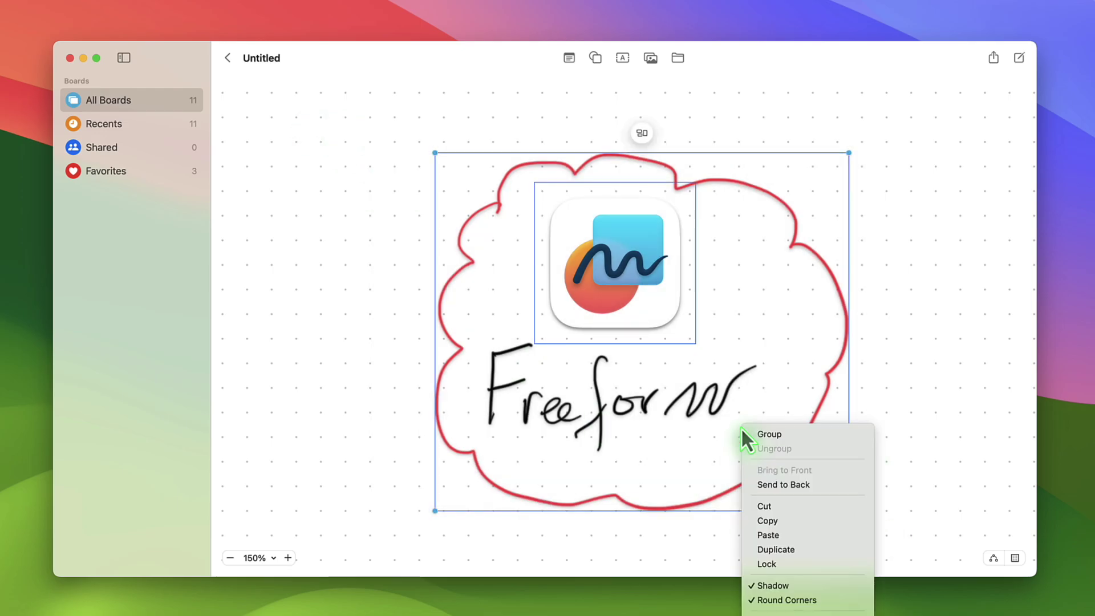
click(764, 435)
click(912, 382)
mouse_move(649, 295)
mouse_down()
mouse_move(826, 286)
mouse_move(628, 298)
mouse_move(650, 299)
mouse_up()
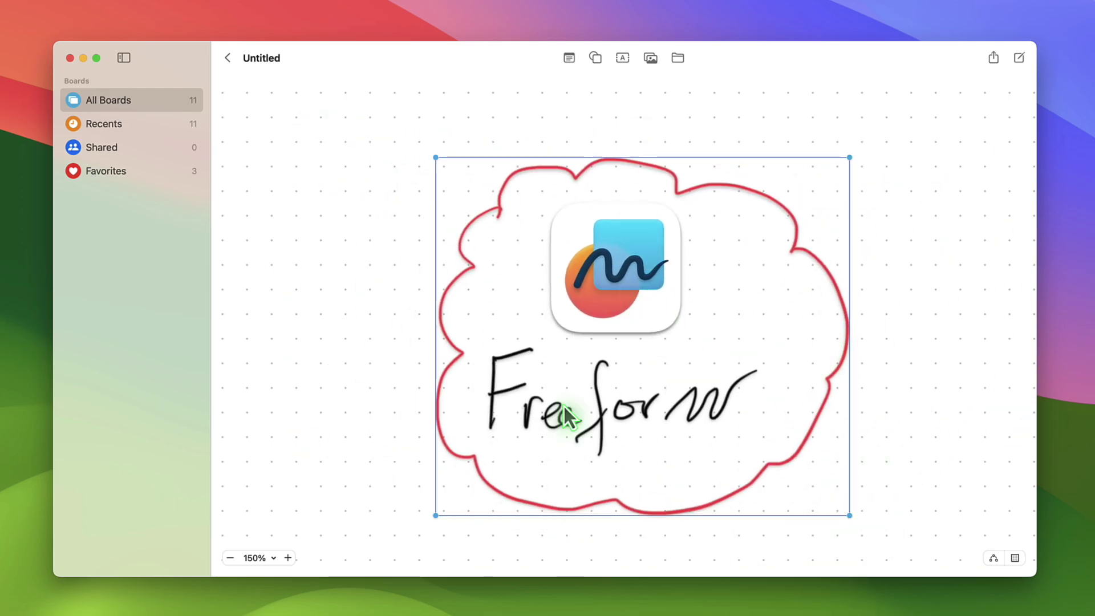
Add a text box below the cloud group reading macStudioA, with a bold italic final A.
click(267, 559)
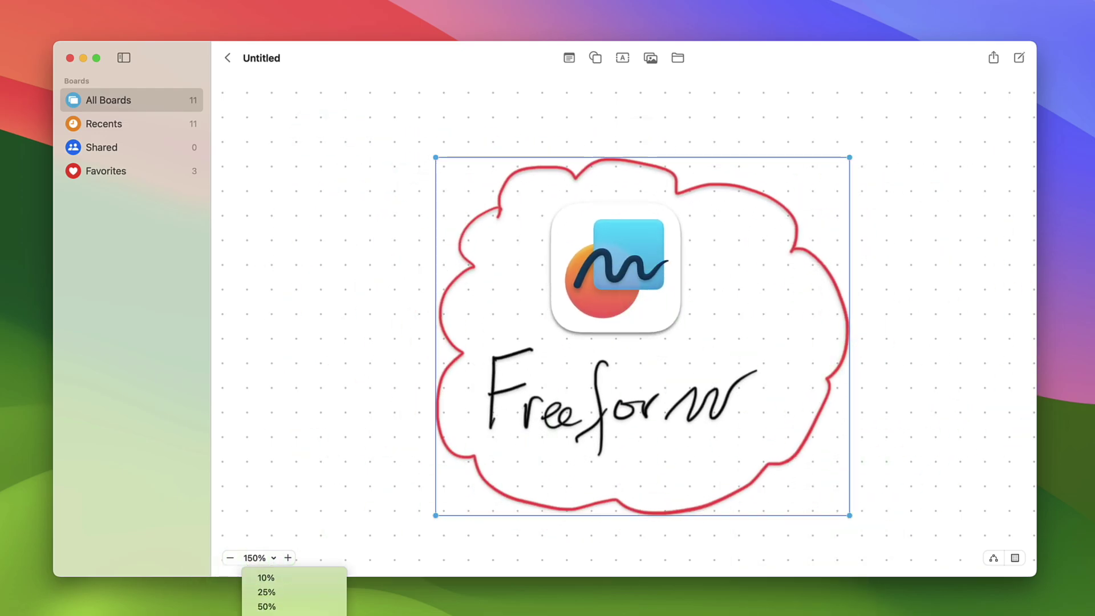
click(622, 57)
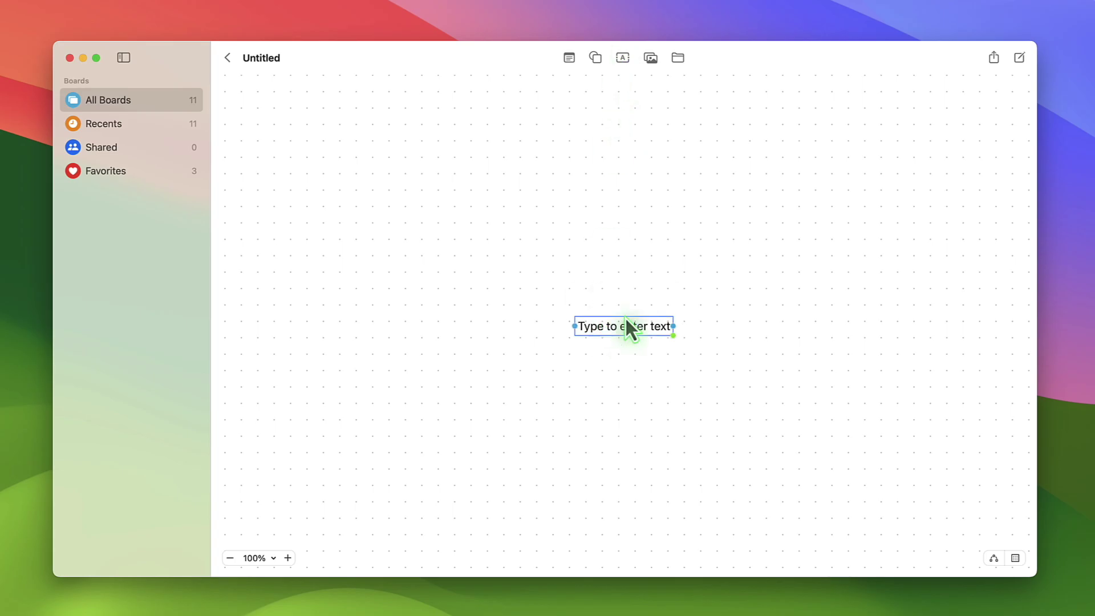
double_click(629, 327)
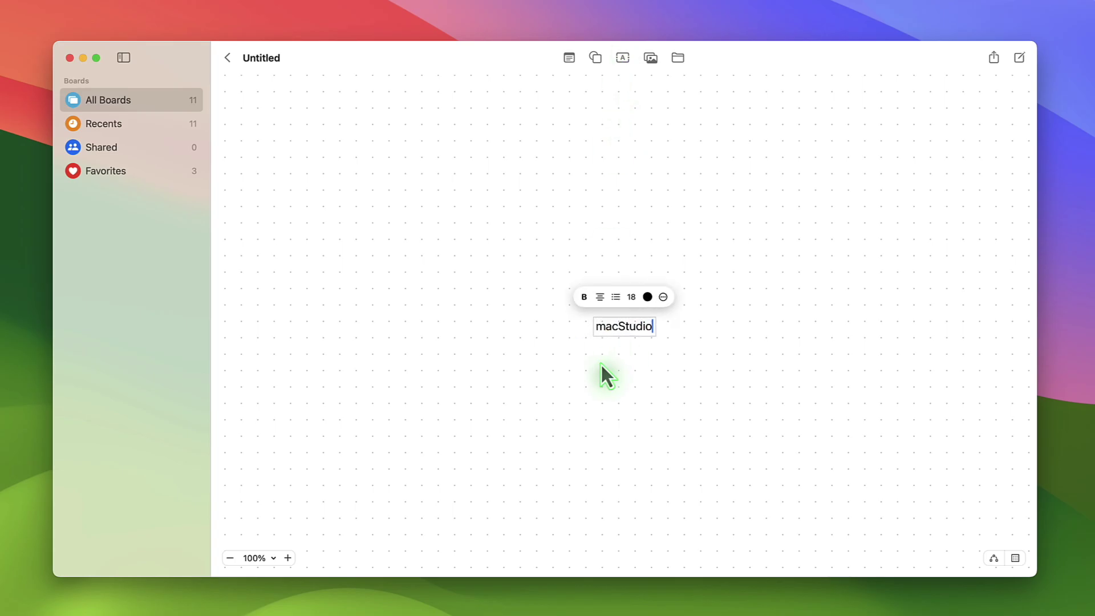
click(430, 415)
click(230, 559)
click(231, 559)
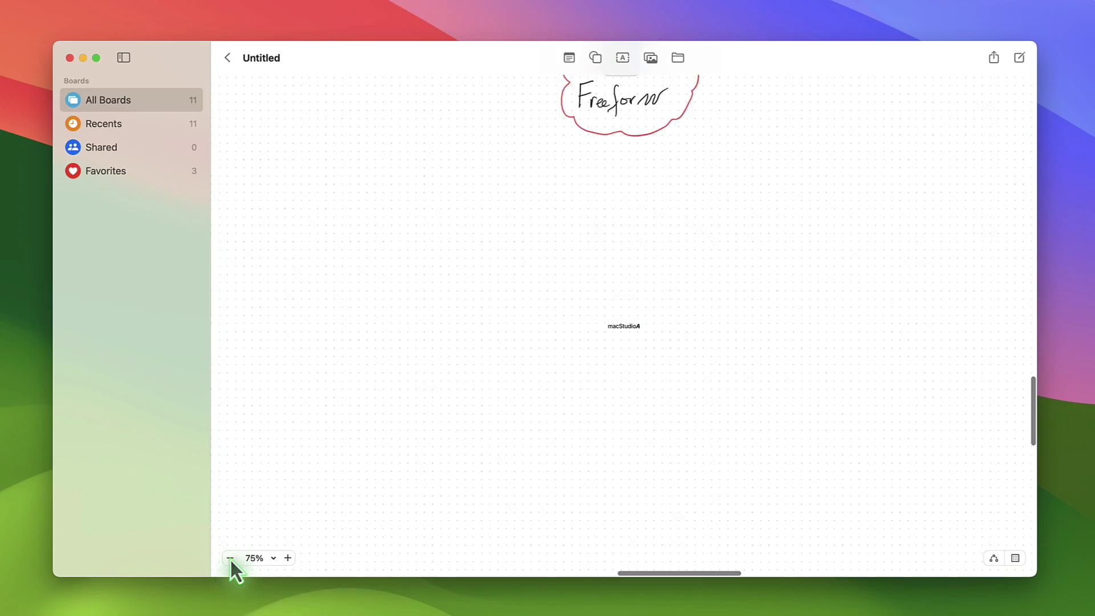
click(230, 559)
Shrink the stick-figure logo image and place the macStudioA text directly beside it.
drag(460, 295, 591, 329)
click(272, 559)
click(288, 606)
click(230, 559)
click(231, 558)
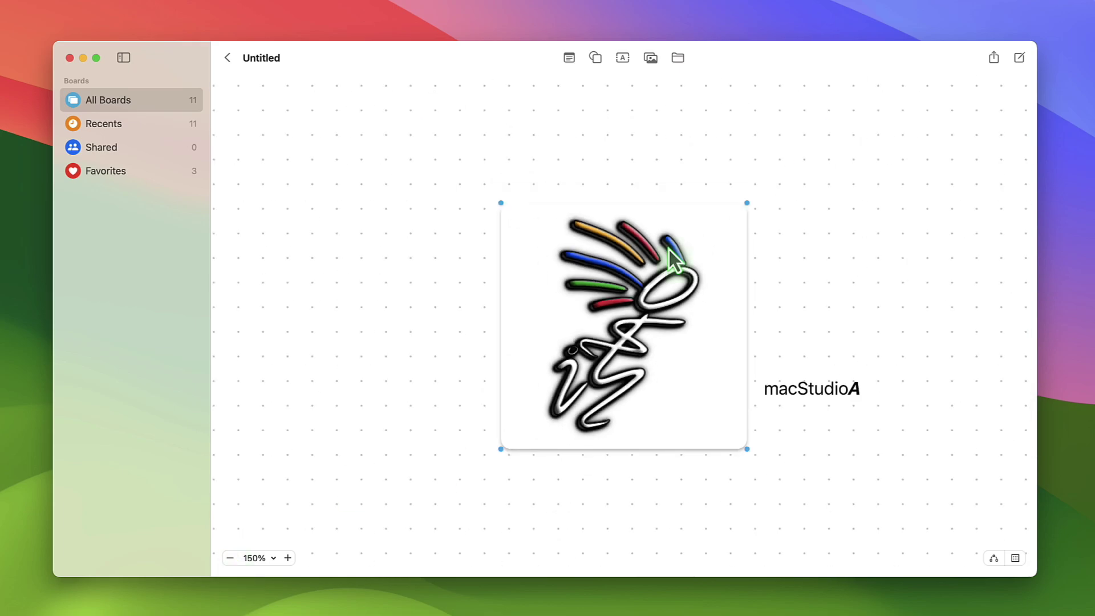
drag(747, 203, 594, 356)
drag(795, 392, 778, 416)
double_click(661, 436)
click(656, 394)
click(676, 522)
click(644, 441)
Move the logo with the macStudioA text to the lower-left corner of the bounded canvas and lock it.
drag(461, 320, 239, 530)
right_click(772, 409)
click(798, 541)
click(273, 558)
click(287, 612)
scroll(375, 504, down, 1)
click(464, 495)
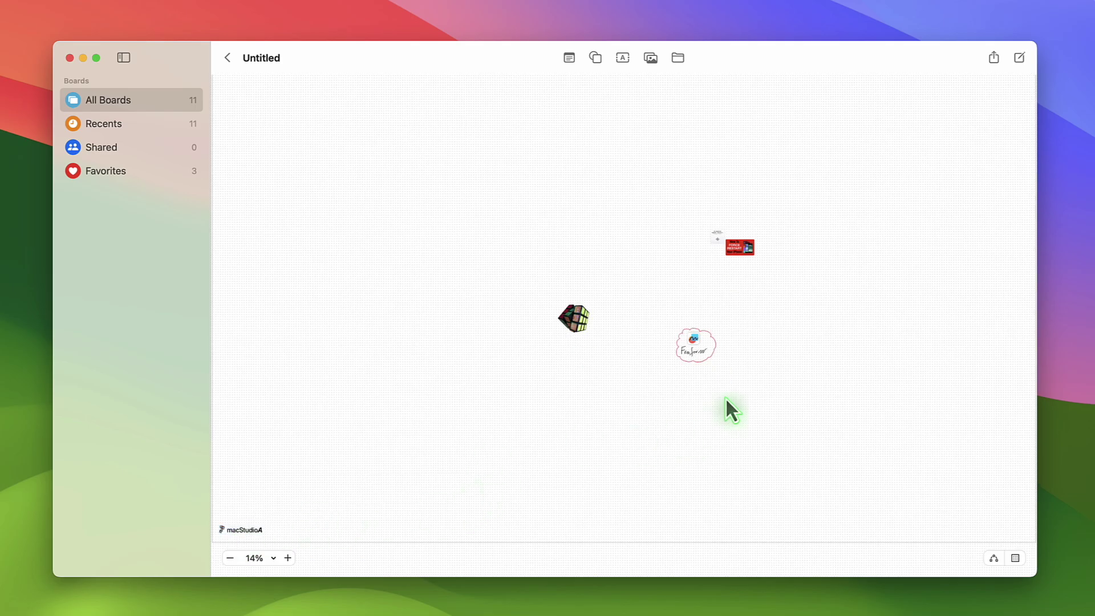
Insert a curved line from the Basic shapes on an empty area of the board at 100% zoom.
scroll(724, 399, down, 1)
click(273, 559)
click(285, 590)
click(595, 58)
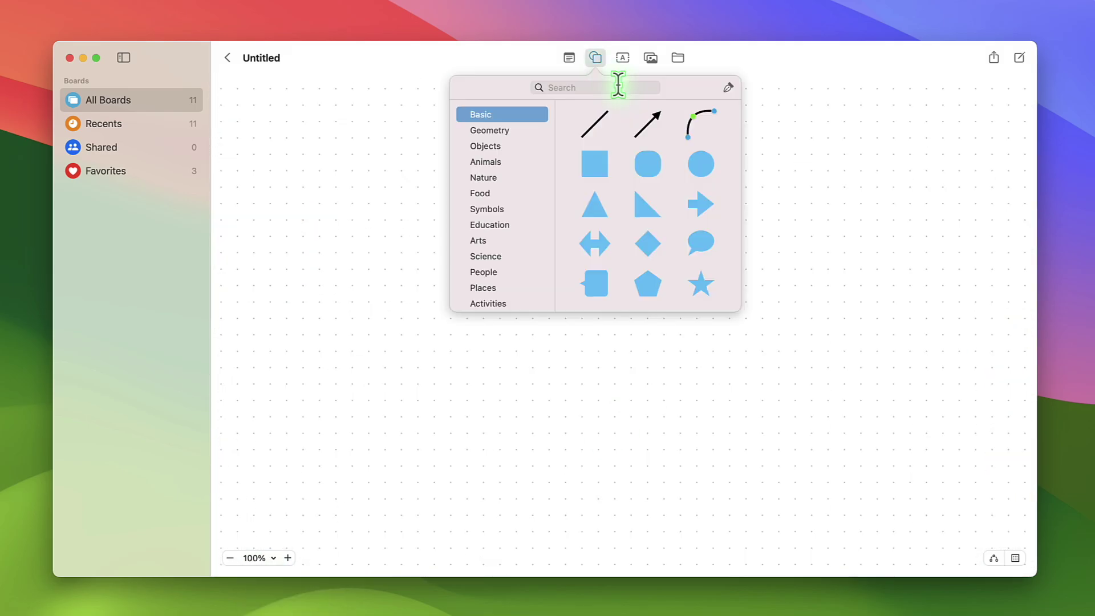
click(690, 125)
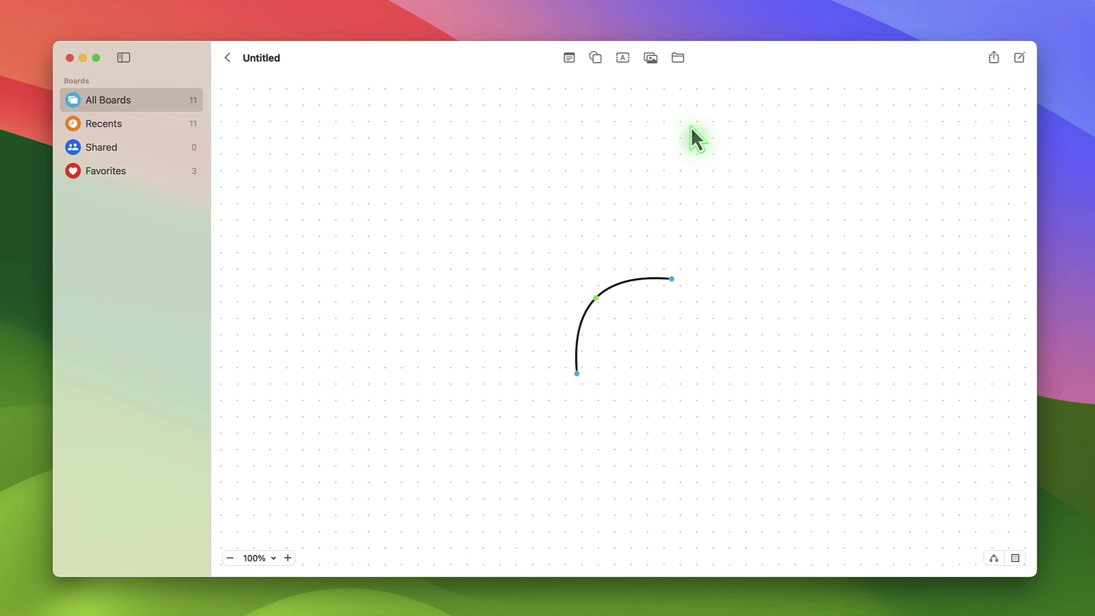
Reshape the curved line and style it as a thick, tapered red stroke with an arrowhead at its lower end.
right_click(580, 316)
click(556, 309)
mouse_move(626, 276)
mouse_down()
mouse_move(632, 224)
mouse_move(687, 205)
mouse_up()
click(630, 343)
click(620, 385)
click(614, 343)
click(660, 374)
click(649, 391)
click(558, 435)
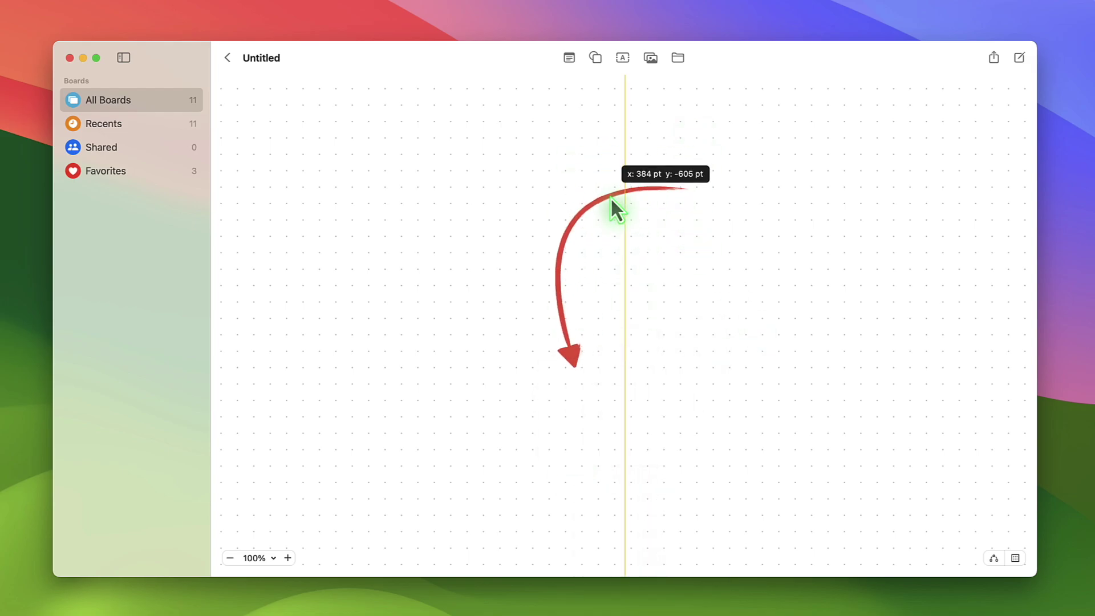
Draw a closed, roughly triangular outline with the Pen tool beside the red arrow.
click(595, 57)
click(733, 102)
click(697, 345)
click(754, 255)
click(831, 342)
click(697, 346)
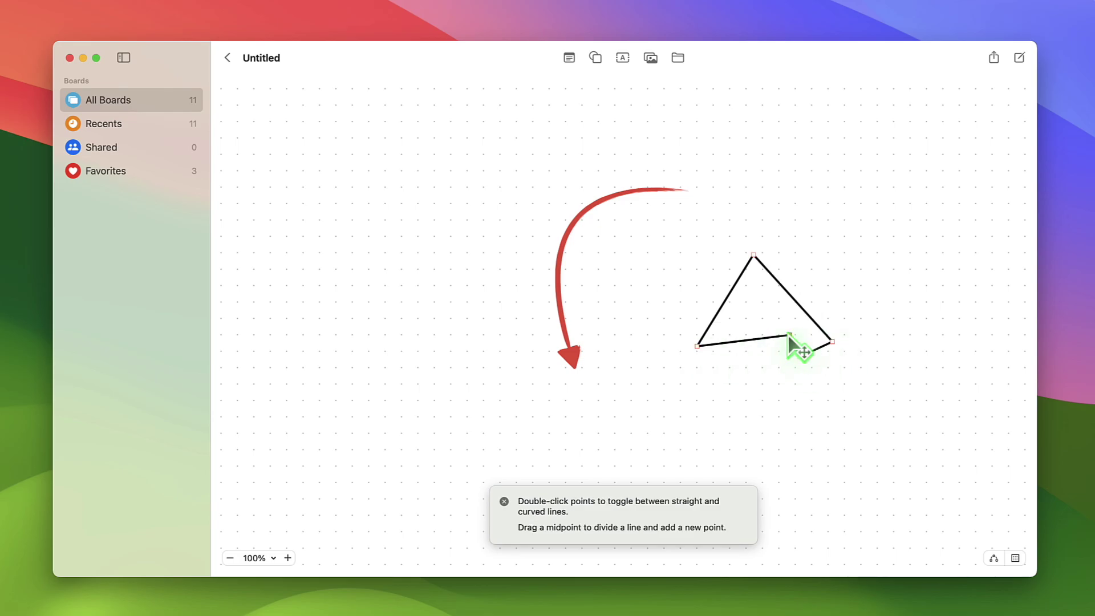
Convert corner points of the pen-drawn outline to curves and move the shape up beside the arrow.
double_click(789, 335)
double_click(697, 346)
drag(764, 282, 816, 214)
click(777, 271)
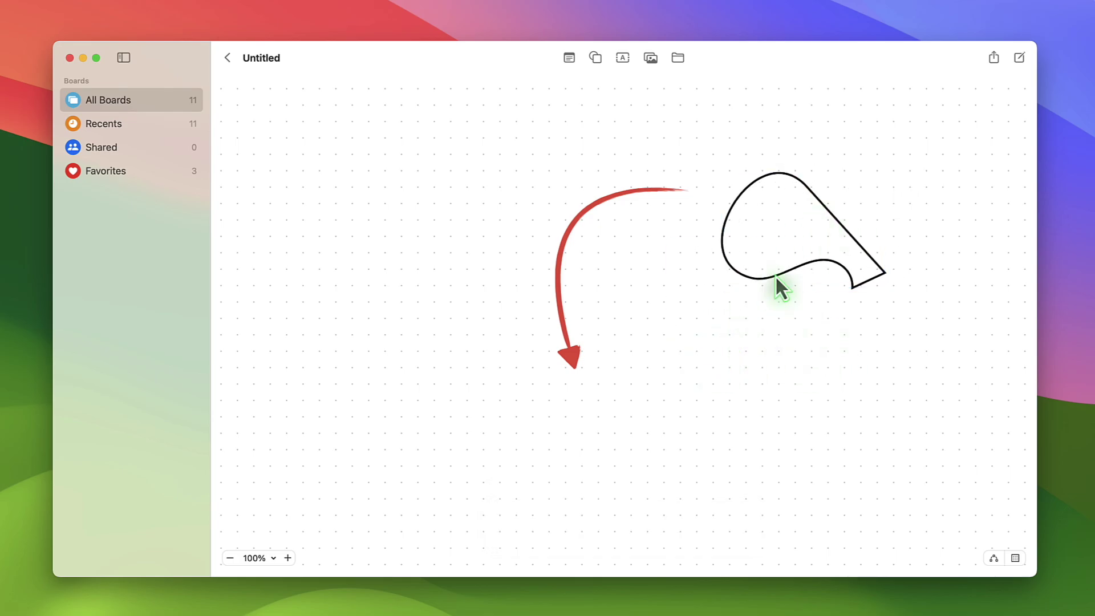
Apply a fill colour to the curved pen-drawn shape.
click(775, 276)
click(787, 307)
click(820, 341)
click(883, 362)
Browse the shape library's categories and insert the taco from Food on an empty part of the board.
scroll(611, 314, down, 10)
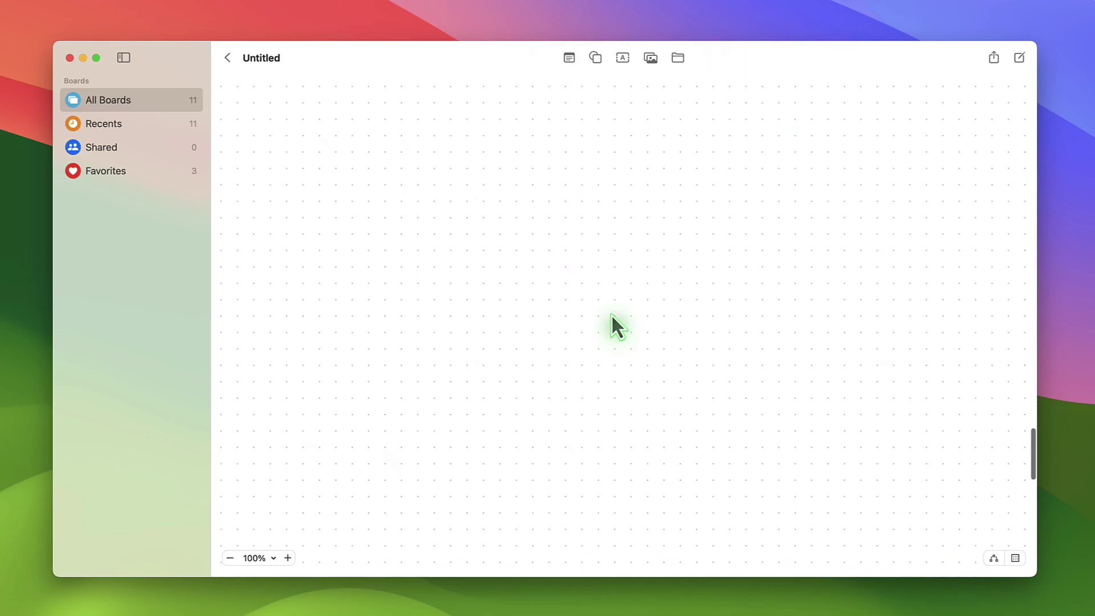
click(594, 58)
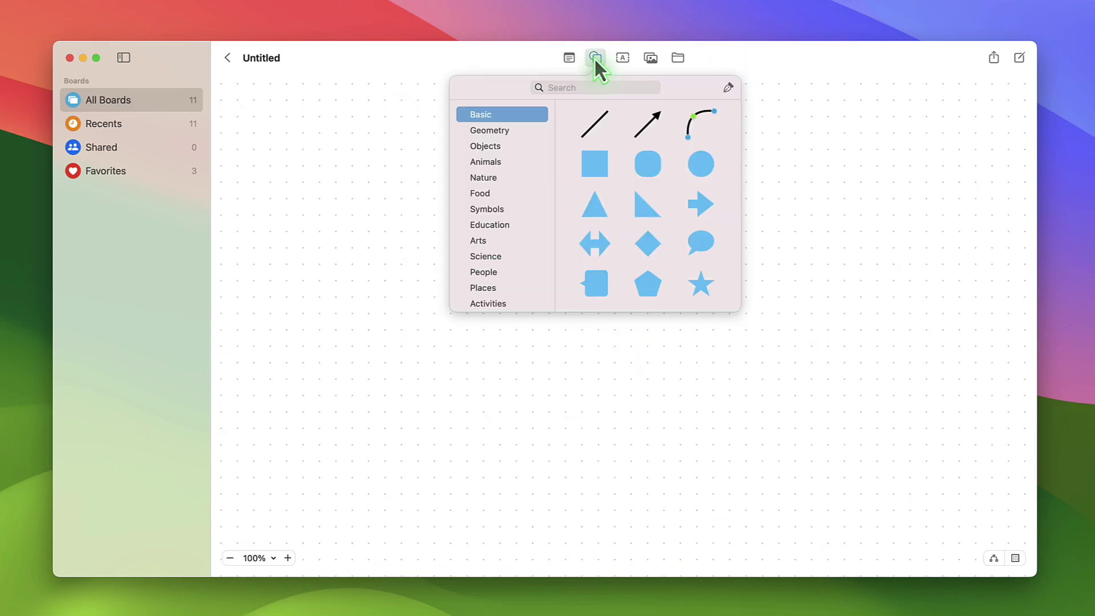
key(Down)
key(Down)
key(Down)
key(Down)
key(Down)
key(Down)
key(Down)
key(Down)
key(Down)
key(Down)
key(Down)
key(Down)
key(Down)
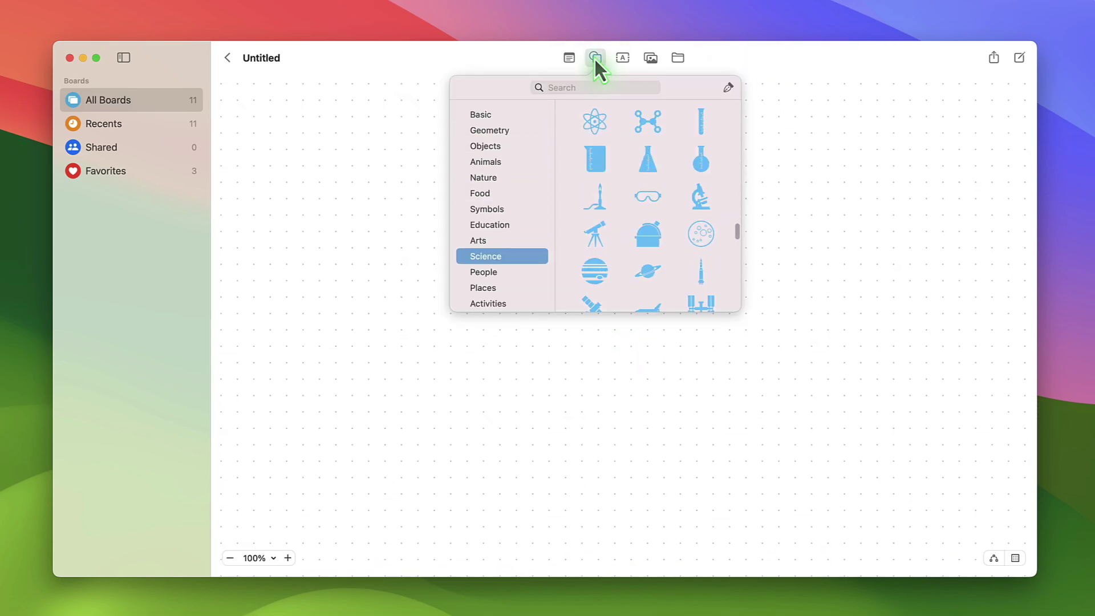
key(Down)
key(Down)
key(Up)
key(Up)
key(Up)
key(Up)
key(Up)
key(Up)
key(Up)
key(Up)
key(Up)
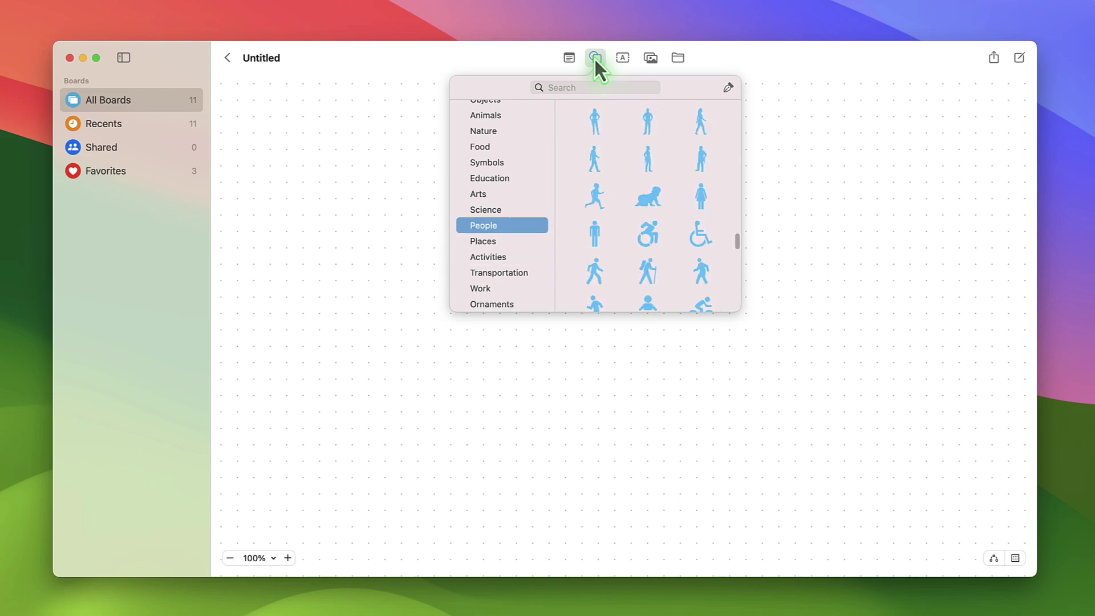
key(Up)
scroll(673, 253, down, 5)
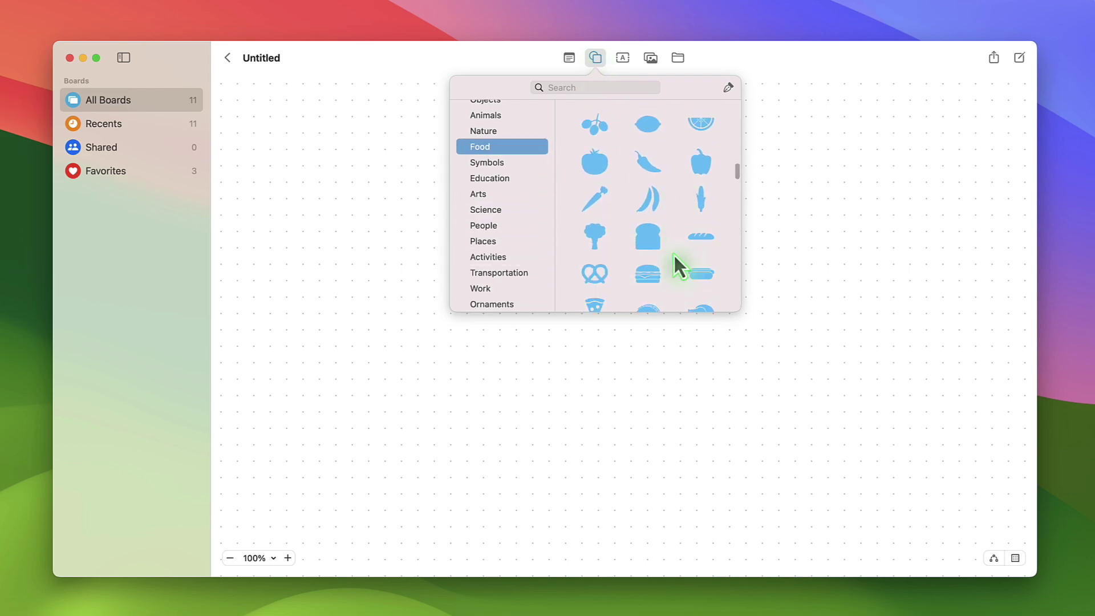
scroll(661, 242, down, 2)
click(647, 224)
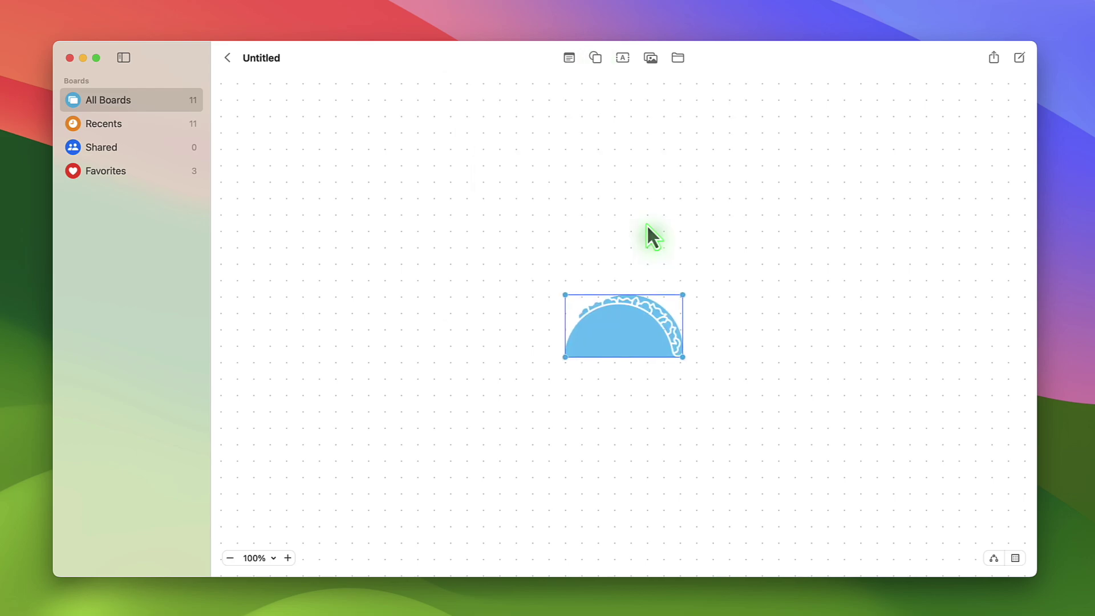
Enlarge the taco, centre it in the view and break it apart into separate shapes.
drag(681, 295, 882, 184)
drag(730, 288, 620, 327)
click(139, 6)
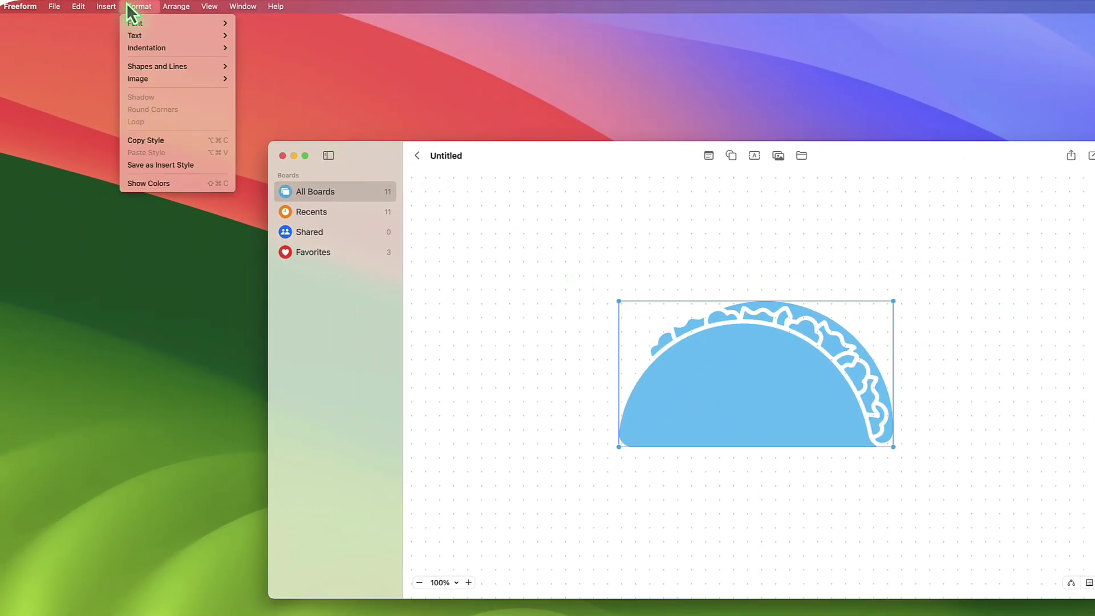
mouse_move(143, 67)
click(260, 109)
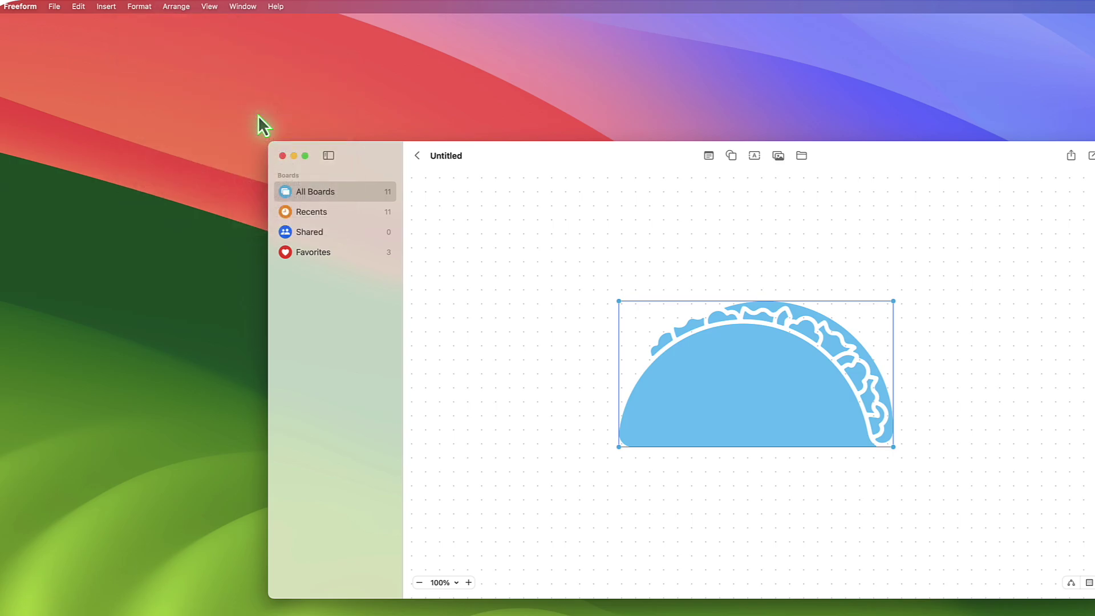
click(622, 312)
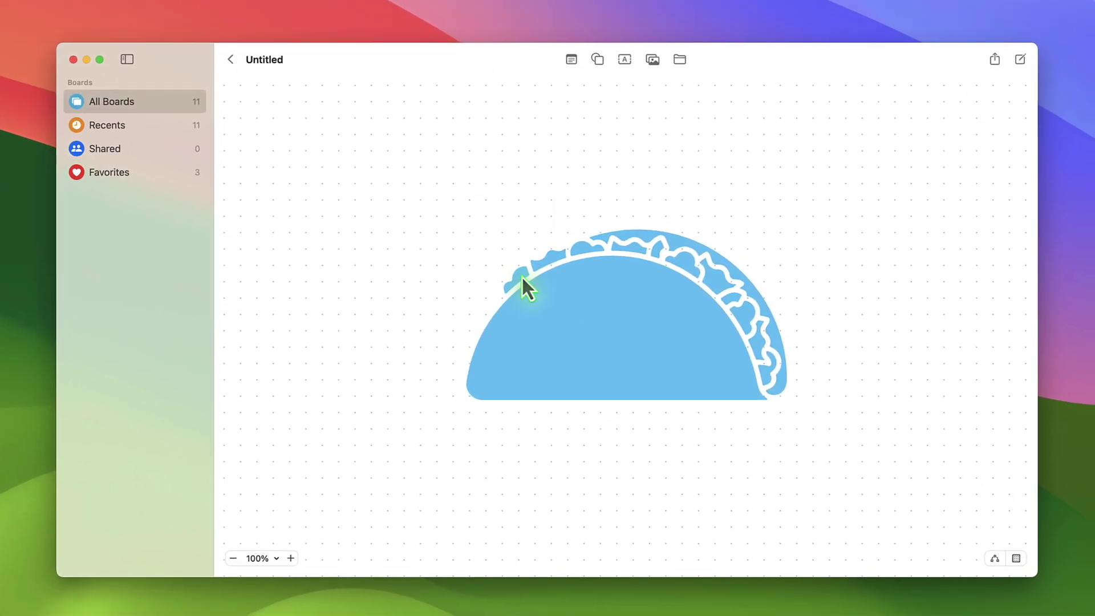
Select six alternating filling pieces along the taco's edge and fill them red.
click(519, 273)
shift+click(584, 248)
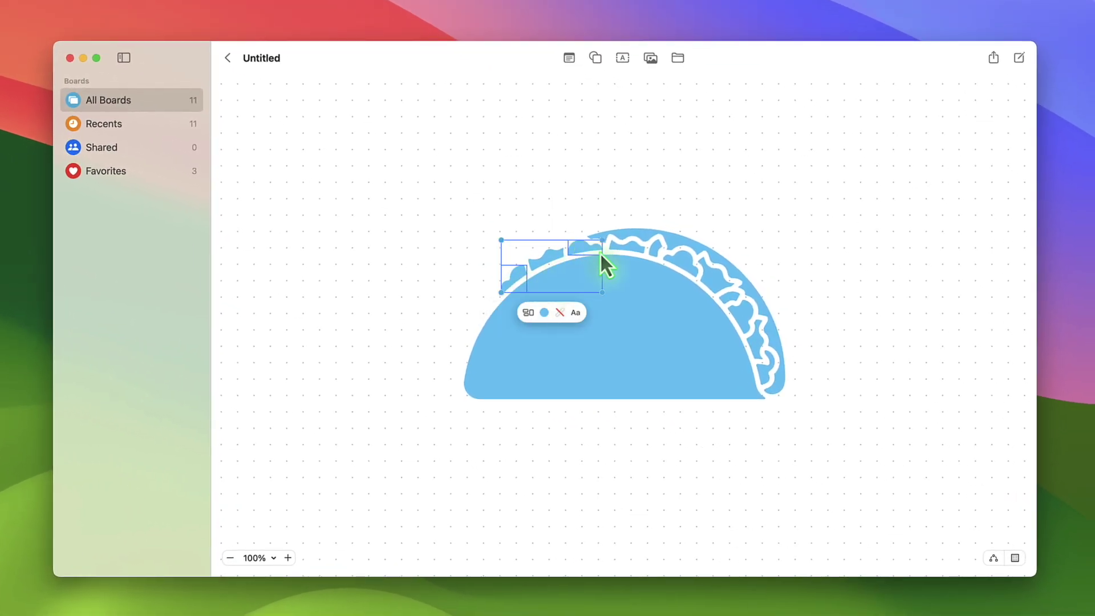
shift+click(655, 249)
shift+click(713, 275)
shift+click(740, 314)
shift+click(765, 369)
click(630, 405)
click(577, 460)
click(450, 340)
Select the five remaining blue filling pieces of the taco and fill them green.
click(546, 261)
shift+click(626, 246)
shift+click(682, 263)
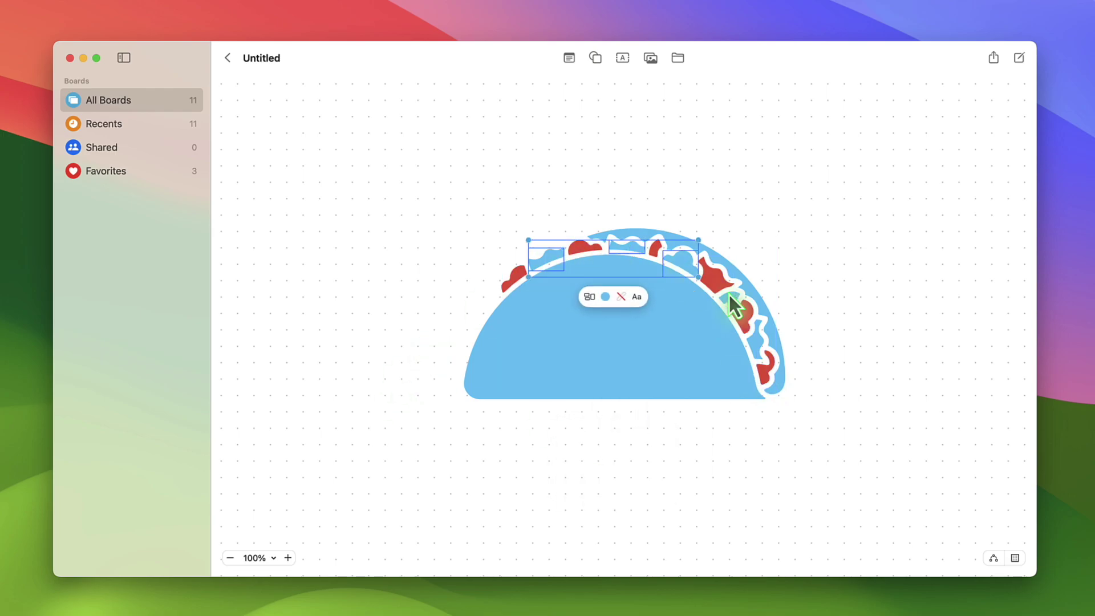
shift+click(730, 298)
shift+click(755, 341)
Fill the taco's back and front shells yellow.
click(644, 230)
click(669, 415)
click(660, 470)
click(567, 356)
click(599, 235)
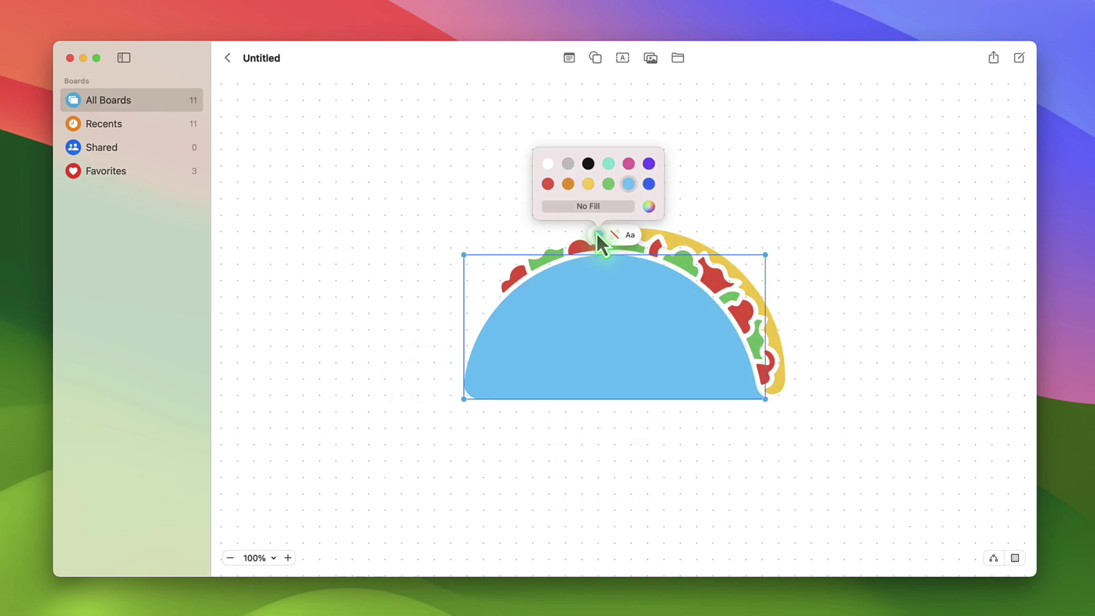
click(588, 183)
click(397, 181)
Group all the coloured taco pieces, duplicate the group and move it up to one side.
drag(402, 161, 852, 483)
key(super+alt+g)
right_click(677, 310)
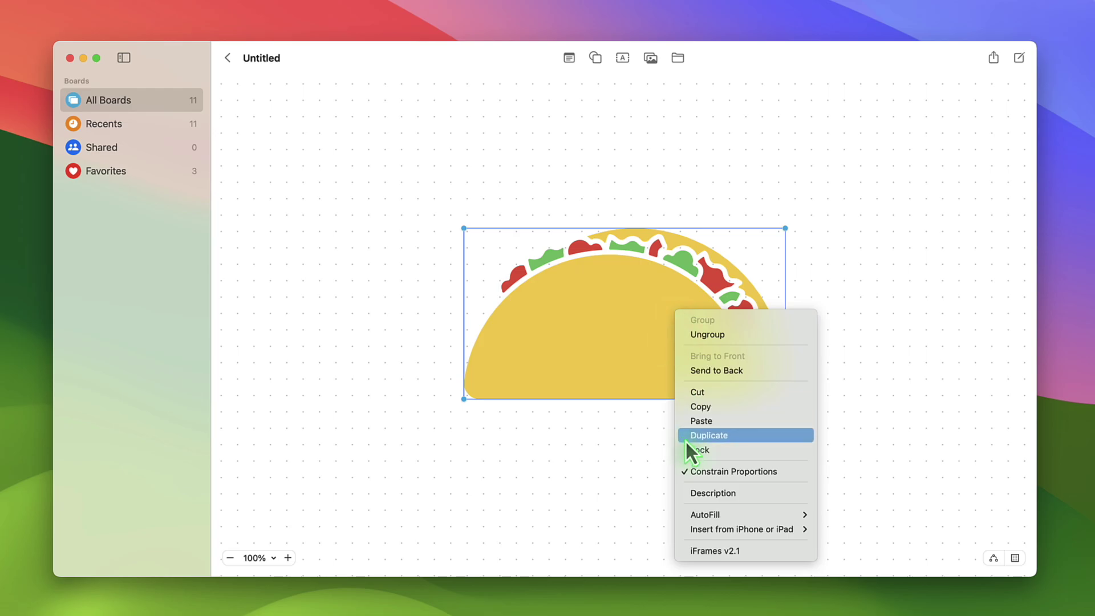
click(690, 433)
drag(623, 313, 666, 258)
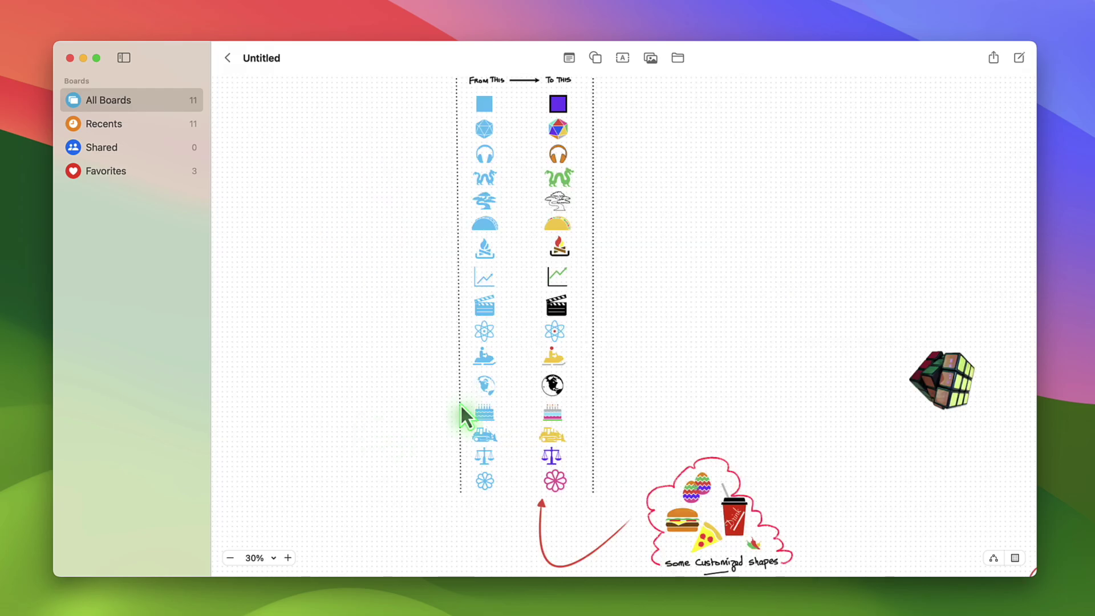
Add three sticky notes to an empty area and arrange them in a triangle with one on top.
scroll(682, 390, up, 1)
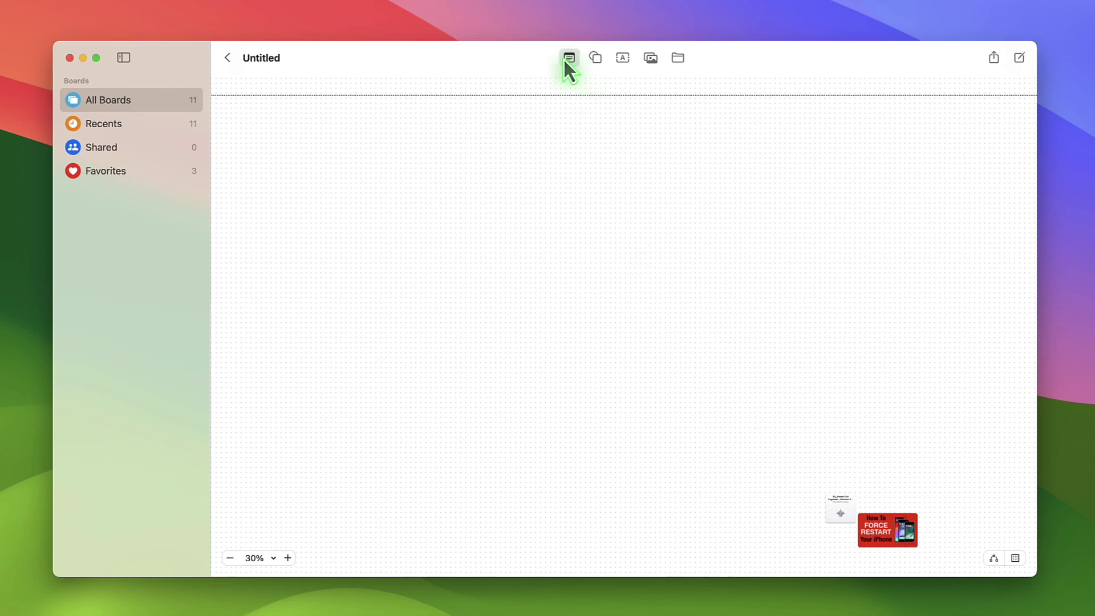
click(569, 58)
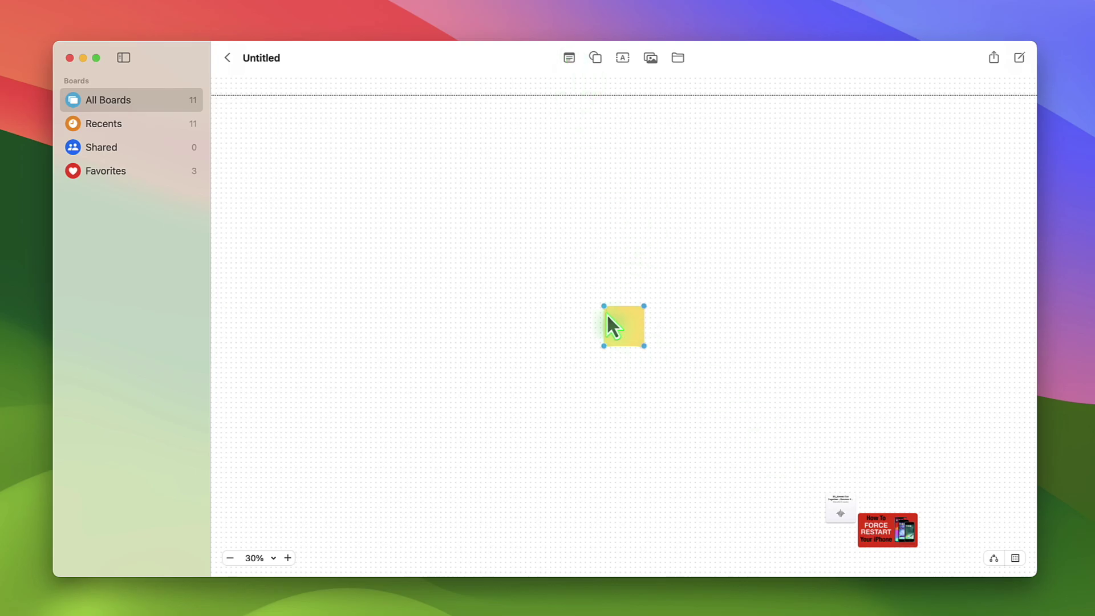
drag(578, 344, 544, 341)
drag(613, 308, 590, 258)
mouse_move(632, 336)
mouse_down()
mouse_move(666, 368)
mouse_move(643, 336)
mouse_up()
Colour the two lower sticky notes, one red and the other light blue.
click(557, 345)
click(546, 299)
click(512, 268)
click(654, 334)
click(636, 295)
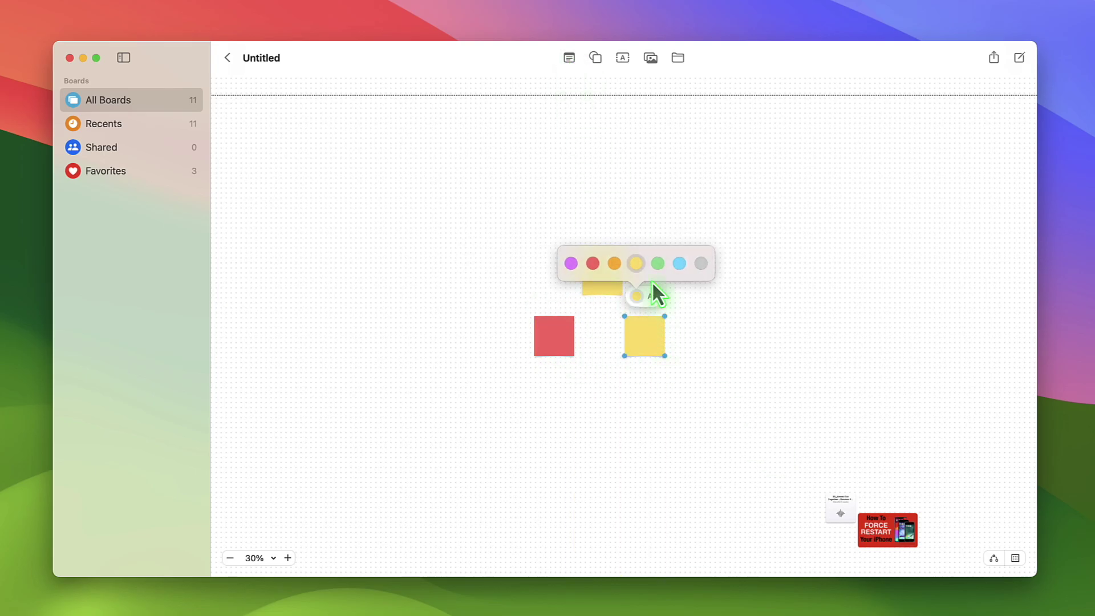
click(678, 268)
click(722, 336)
click(288, 558)
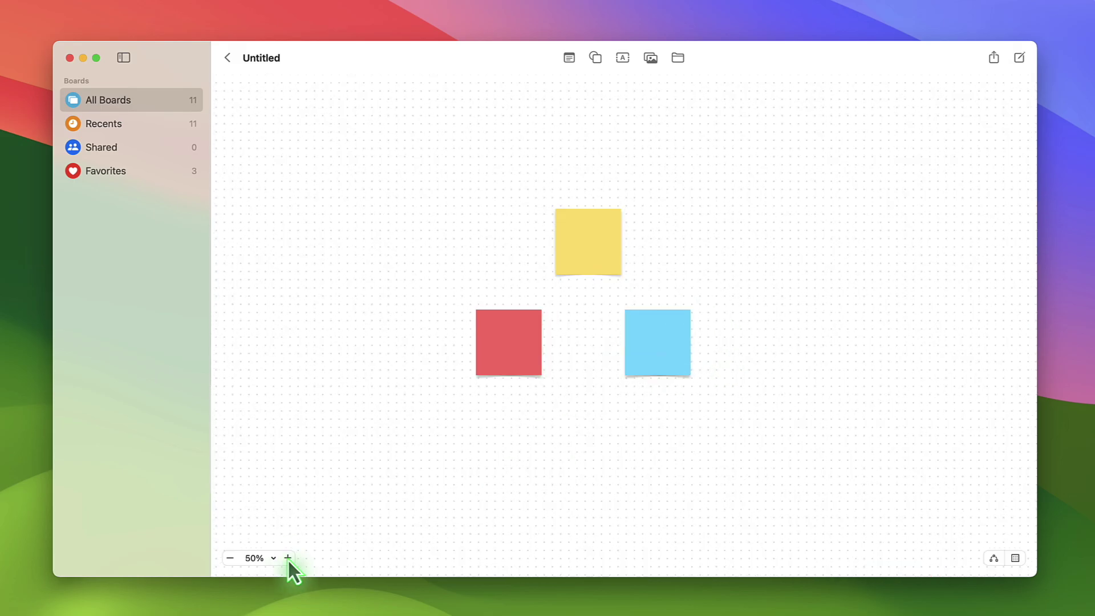
click(287, 558)
drag(323, 113, 786, 401)
click(875, 422)
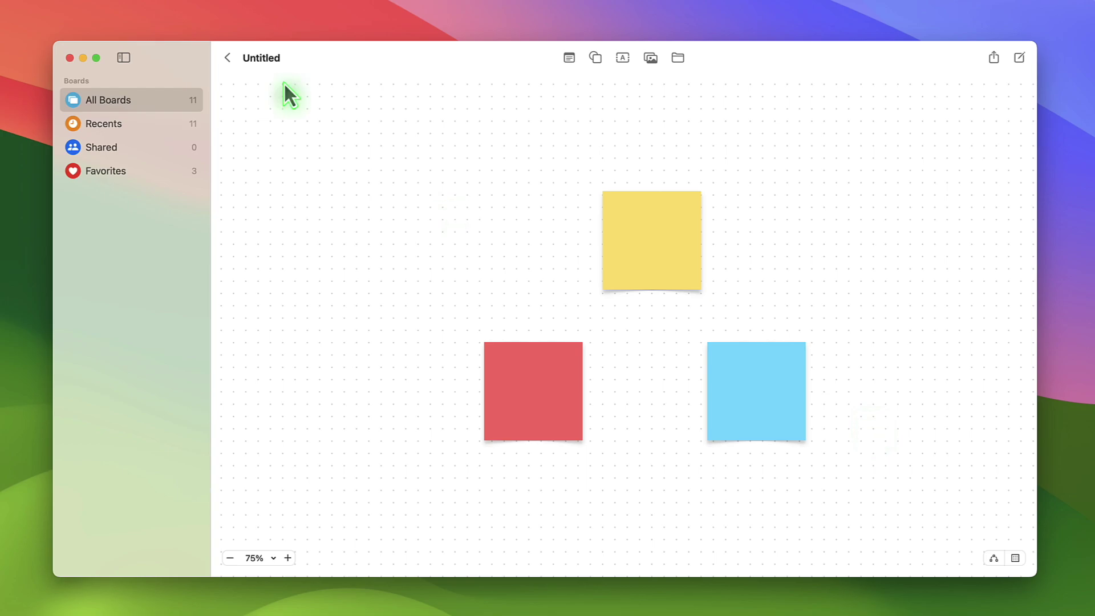
Rename the board as DEMO-Using Freeform On Mac and hide the boards sidebar.
click(266, 57)
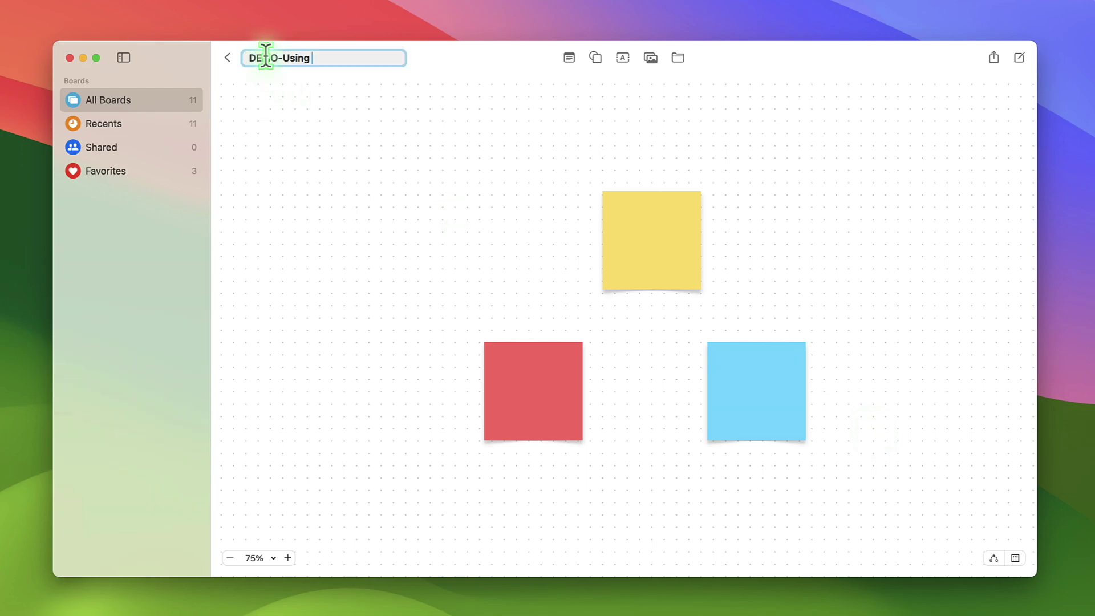
text(DEMO-Using Freeform On Mac)
key(Return)
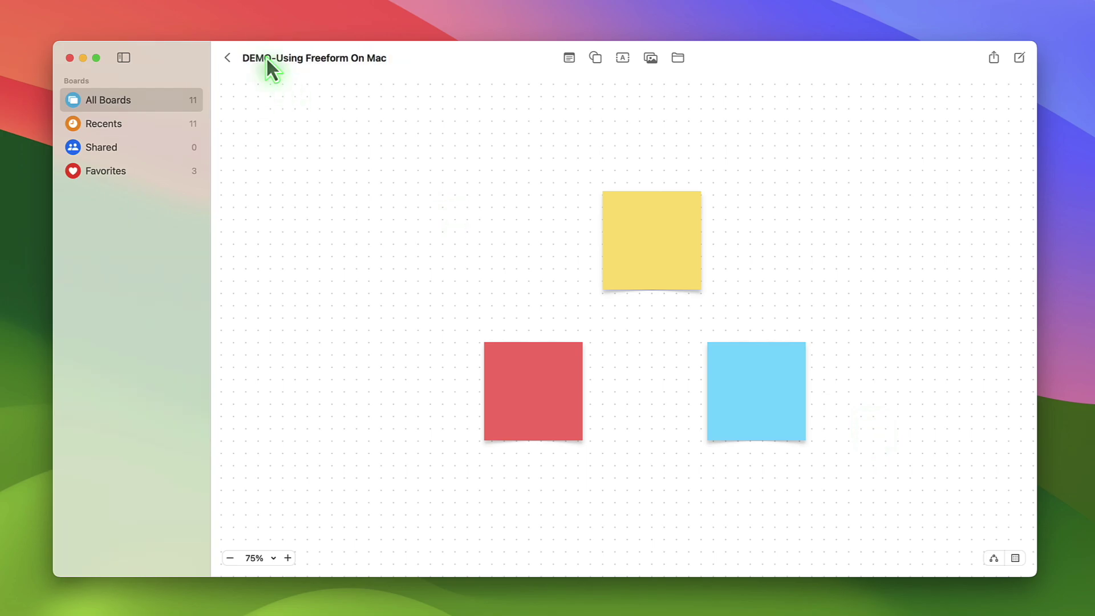
click(122, 59)
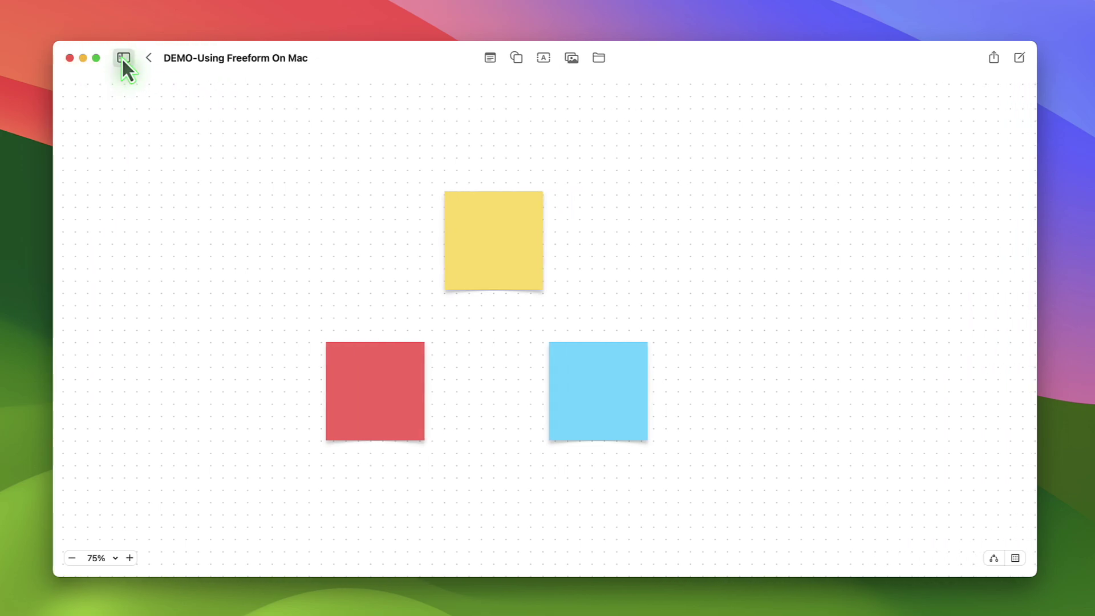
click(123, 59)
click(122, 59)
click(112, 558)
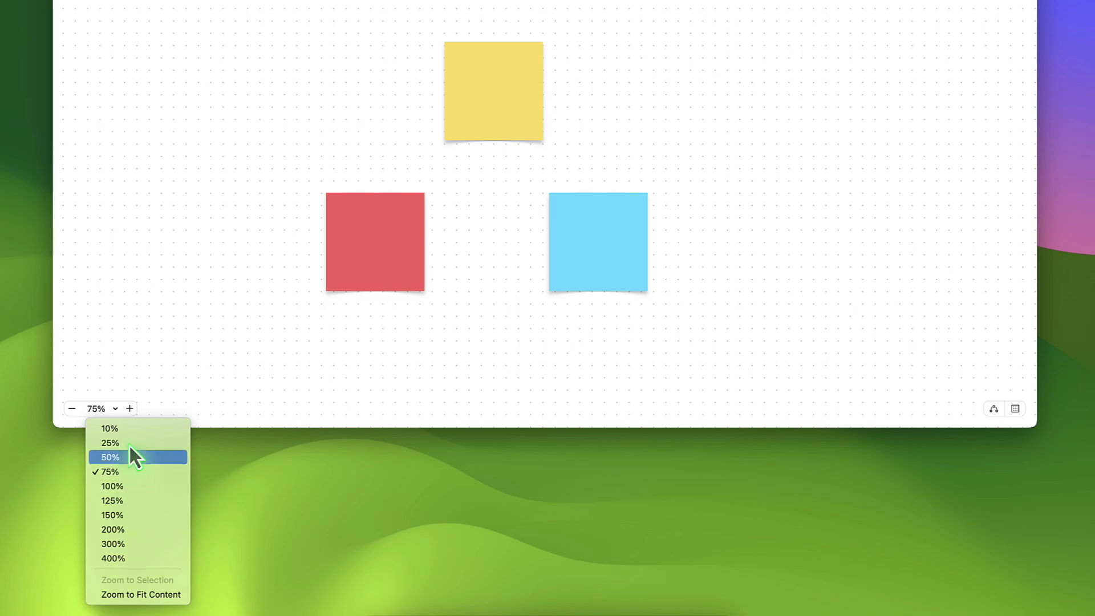
click(141, 331)
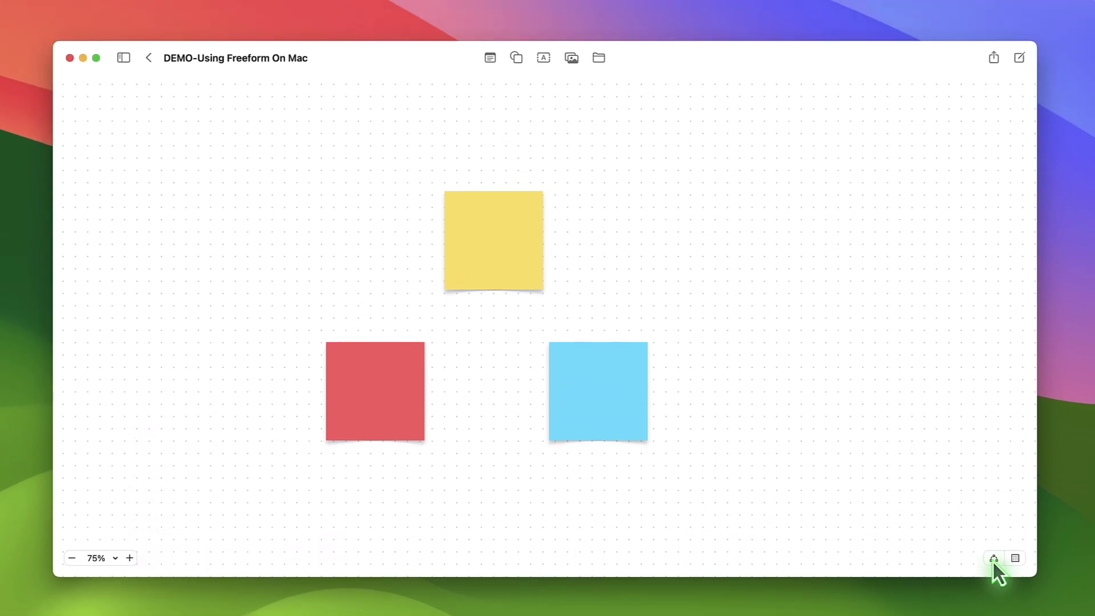
Turn on connectors and link the yellow sticky note to the red and light blue notes with connector arrows.
click(993, 409)
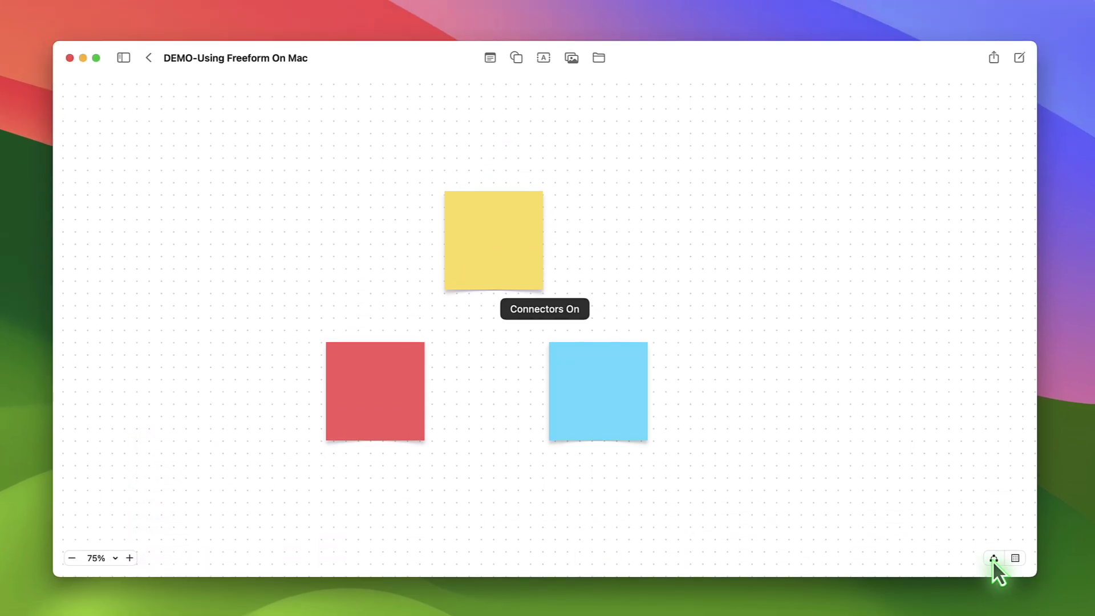
click(993, 559)
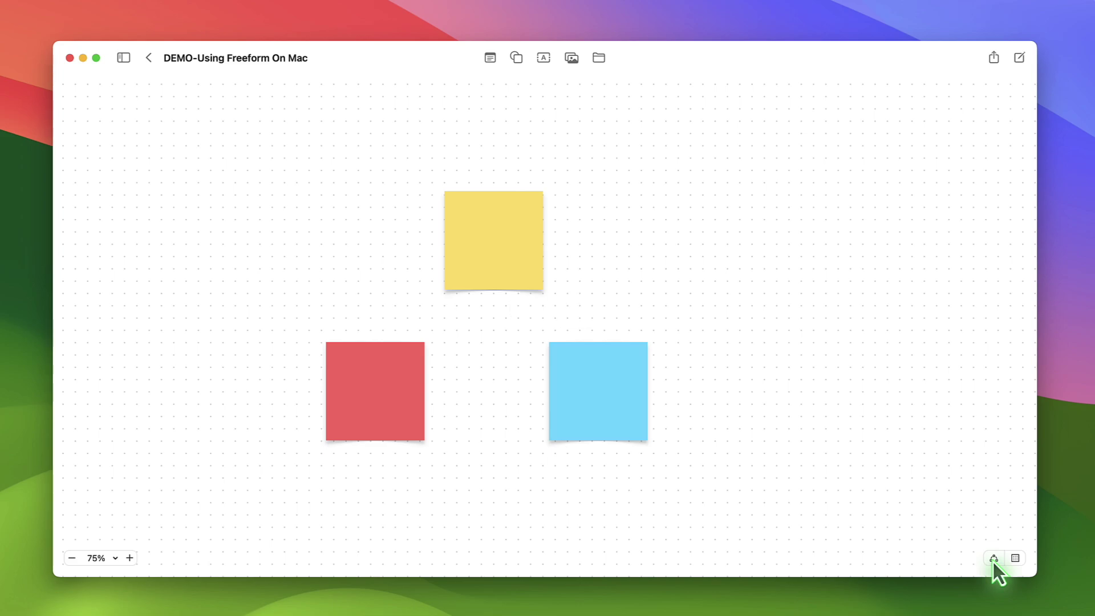
click(993, 558)
click(504, 251)
drag(432, 240, 392, 340)
drag(555, 240, 869, 421)
Rearrange the connected sticky notes, with light blue above the yellow one and red to its lower right.
drag(384, 411, 375, 497)
drag(481, 269, 640, 242)
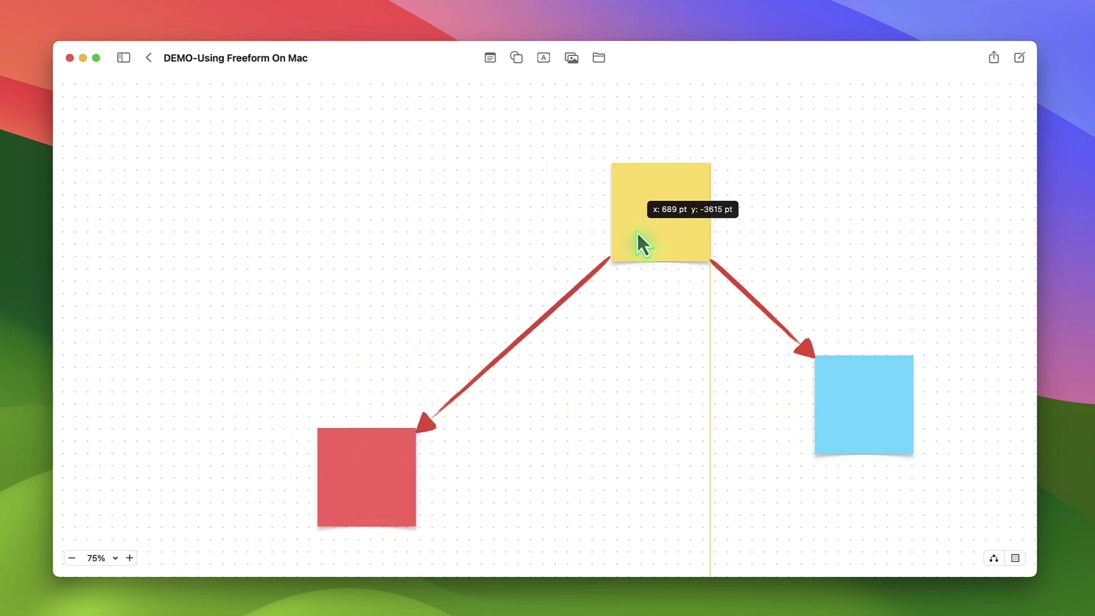
drag(856, 397, 472, 137)
drag(371, 508, 838, 490)
drag(624, 256, 498, 429)
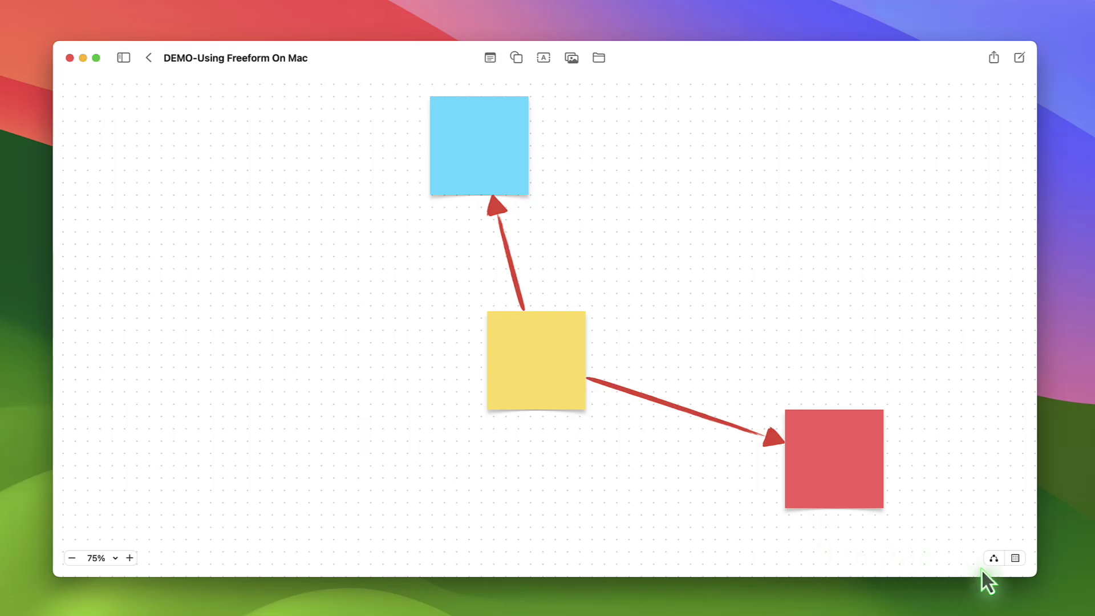
Hide the board's dotted grid and show it again.
click(1015, 559)
click(1015, 558)
click(1014, 558)
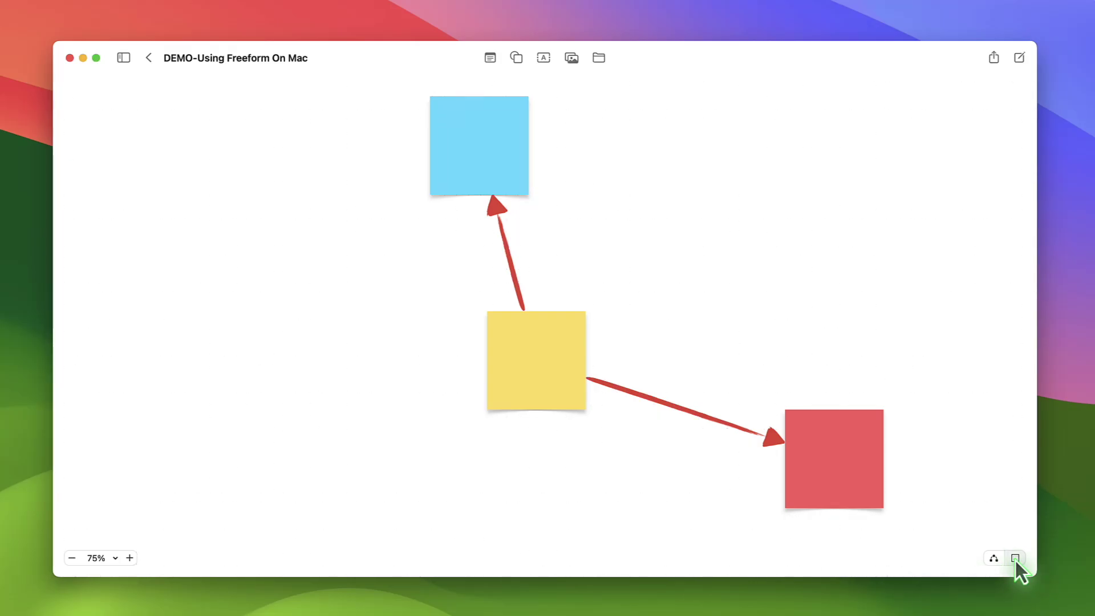
click(1015, 558)
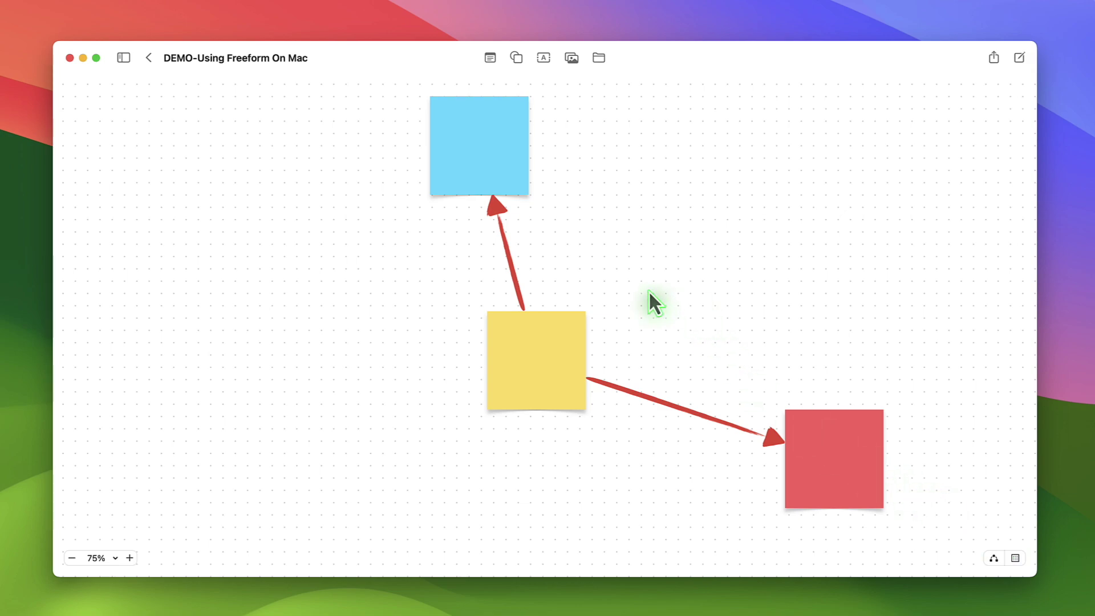